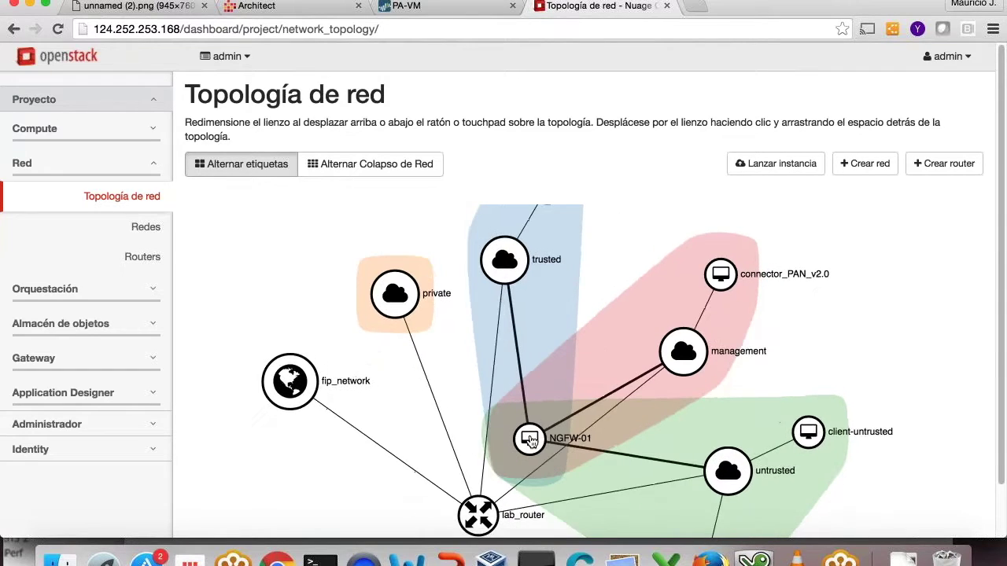
Step: Rearrange the network topology diagram by moving the NGFW-01 instance above the trusted and management networks
{"action": "left_click_drag", "start_coordinate": [531, 442], "coordinate": [526, 445]}
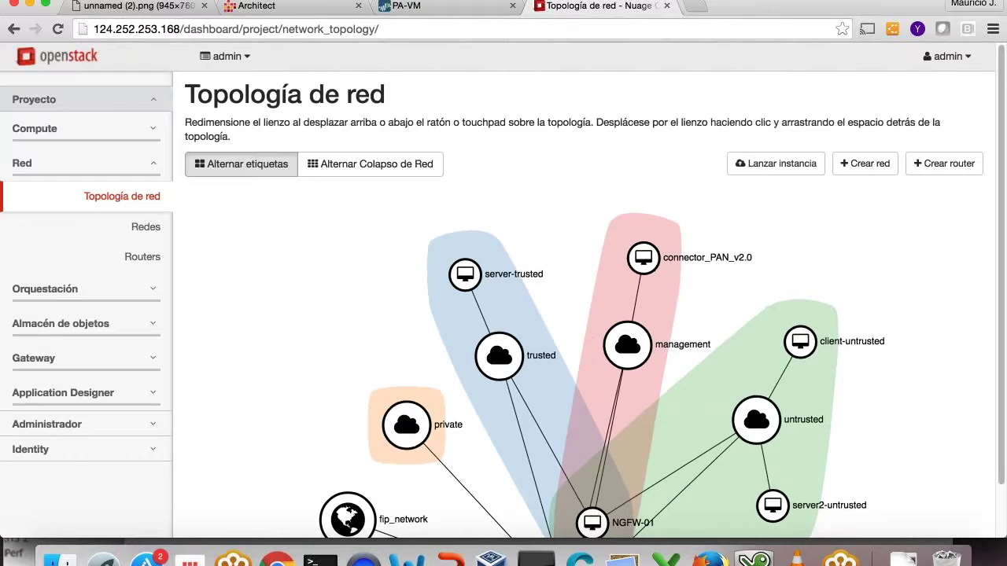
{"action": "left_click_drag", "start_coordinate": [592, 522], "coordinate": [515, 313]}
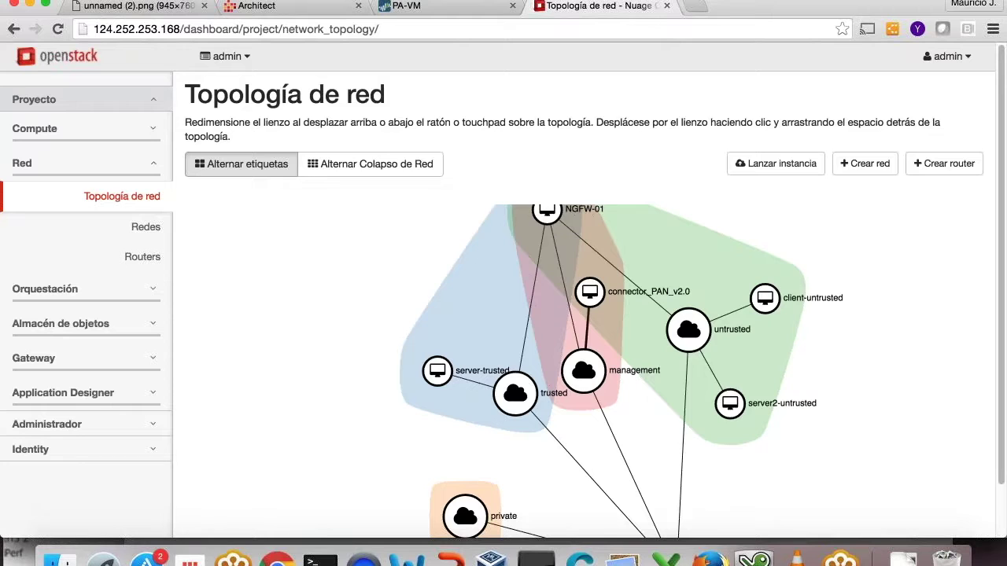
Step: Switch to Architect and inspect the lab_router policies: the VPorts of the NGFW-trusted and NGFW-untrusted redirection targets, and the Forward forwarding entry
{"action": "key", "text": "super+2"}
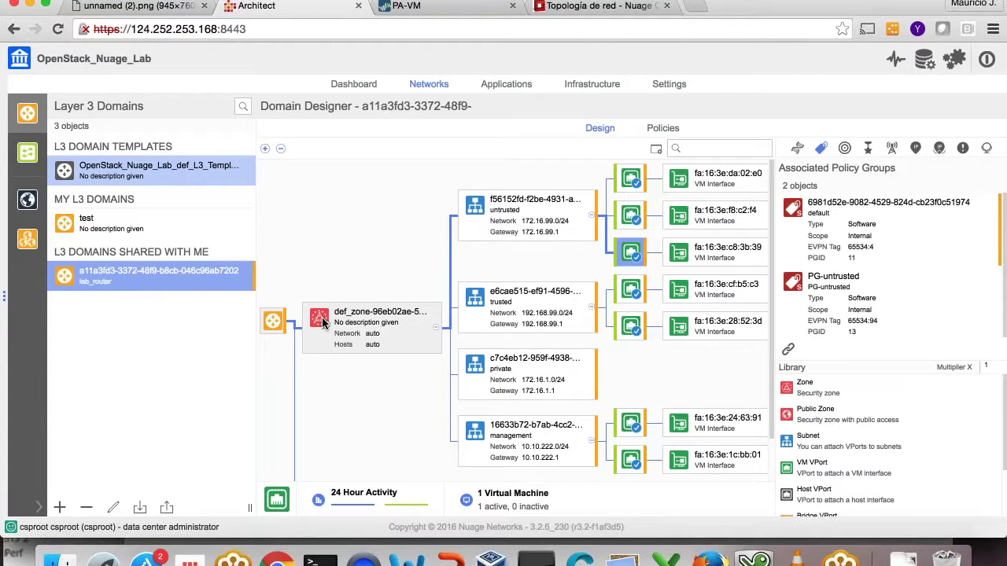
{"action": "left_click", "coordinate": [666, 129]}
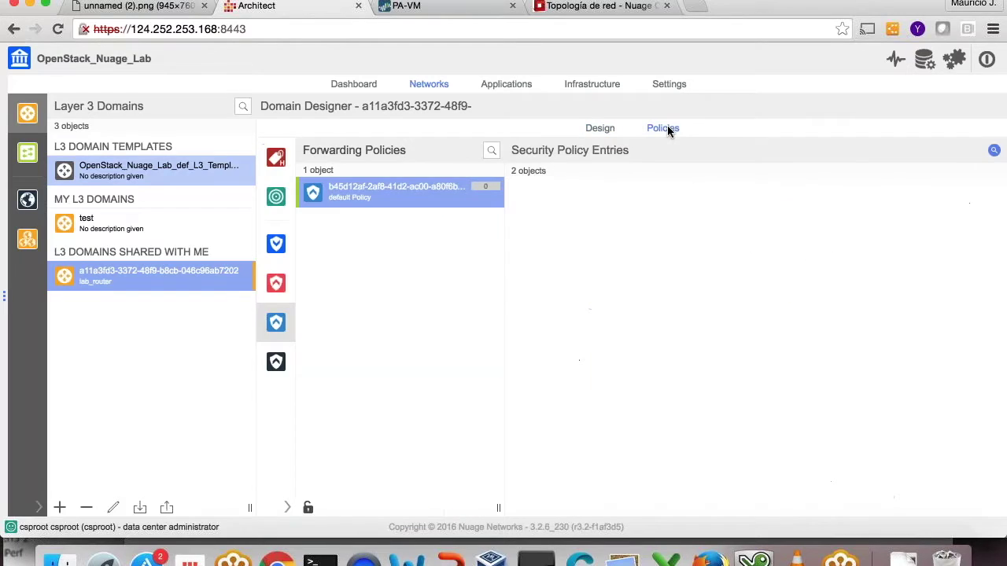
{"action": "left_click", "coordinate": [276, 196]}
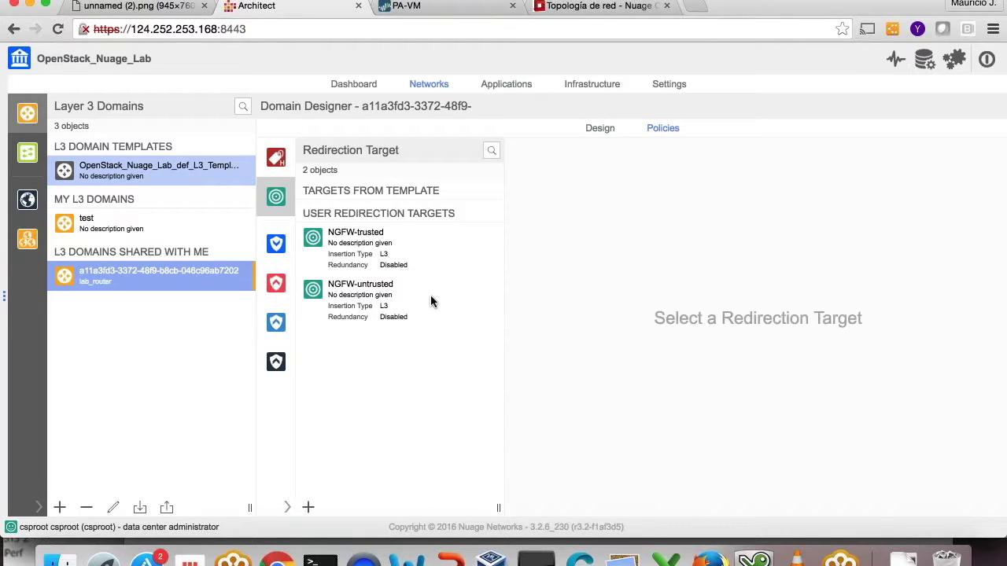
{"action": "left_click", "coordinate": [368, 247]}
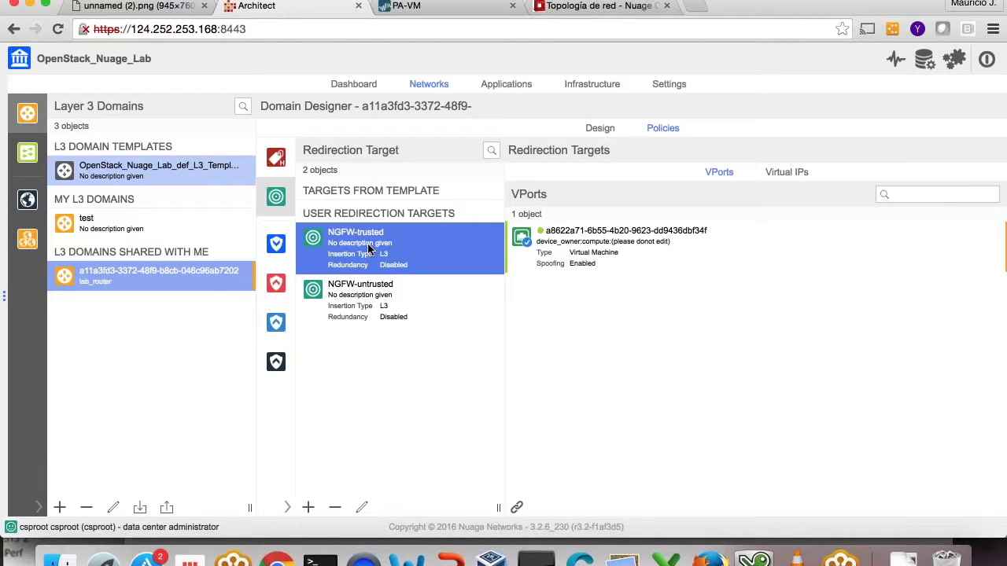
{"action": "left_click", "coordinate": [386, 304]}
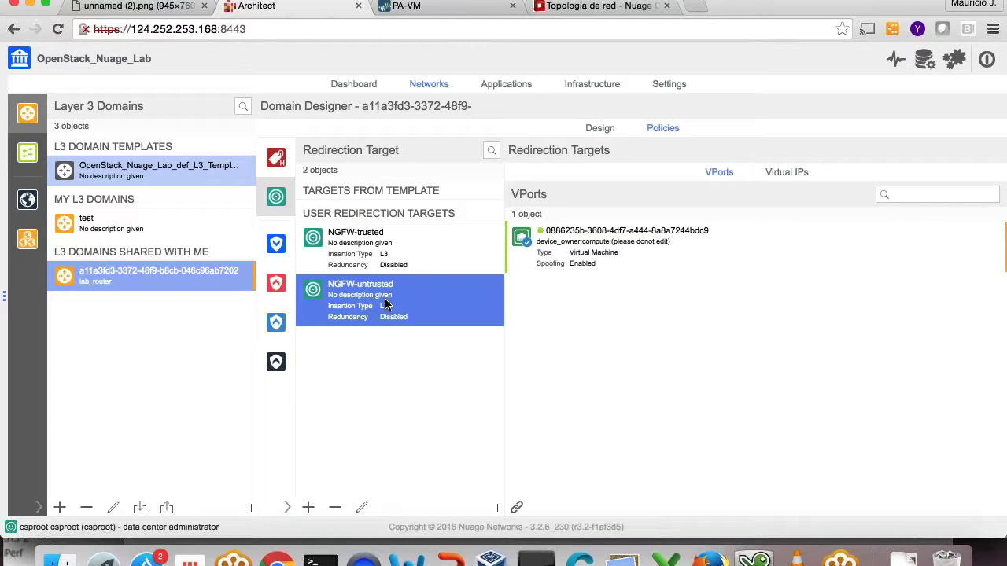
{"action": "left_click", "coordinate": [277, 325]}
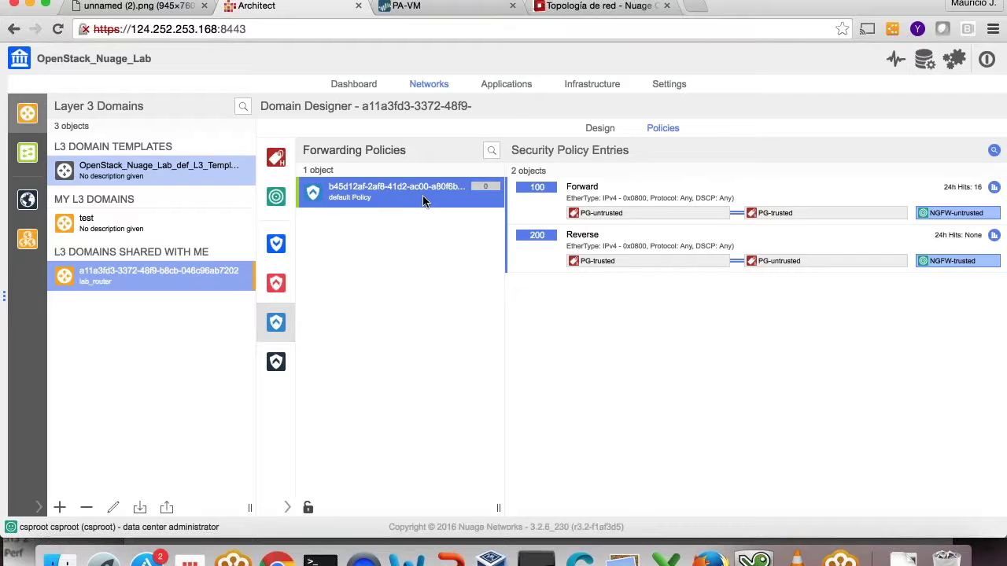
{"action": "left_click", "coordinate": [644, 198]}
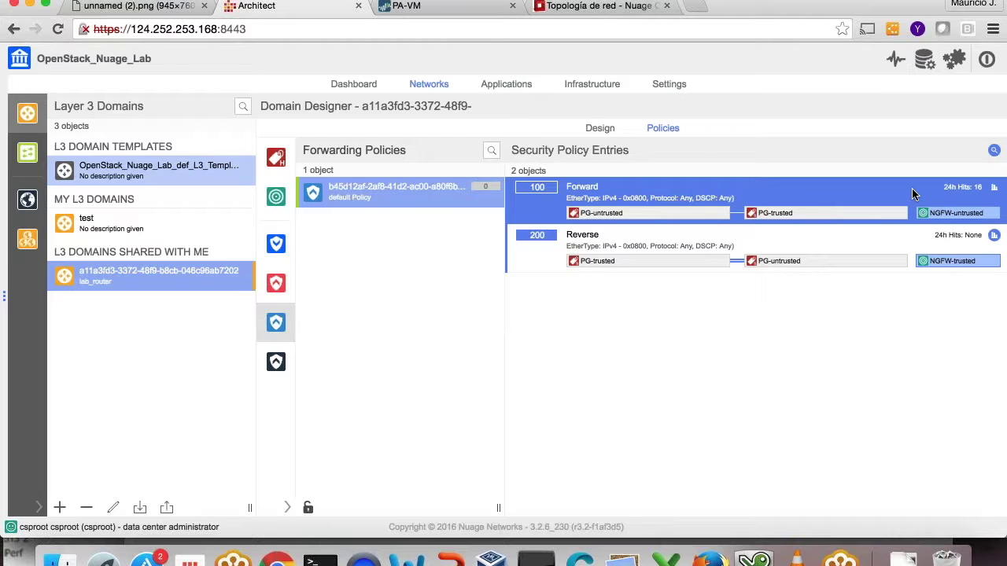
Step: Switch to the server-trusted terminal session and restart the tcpdump capture on eth0 for source host 172.16.99.6
{"action": "key", "text": "super+Tab"}
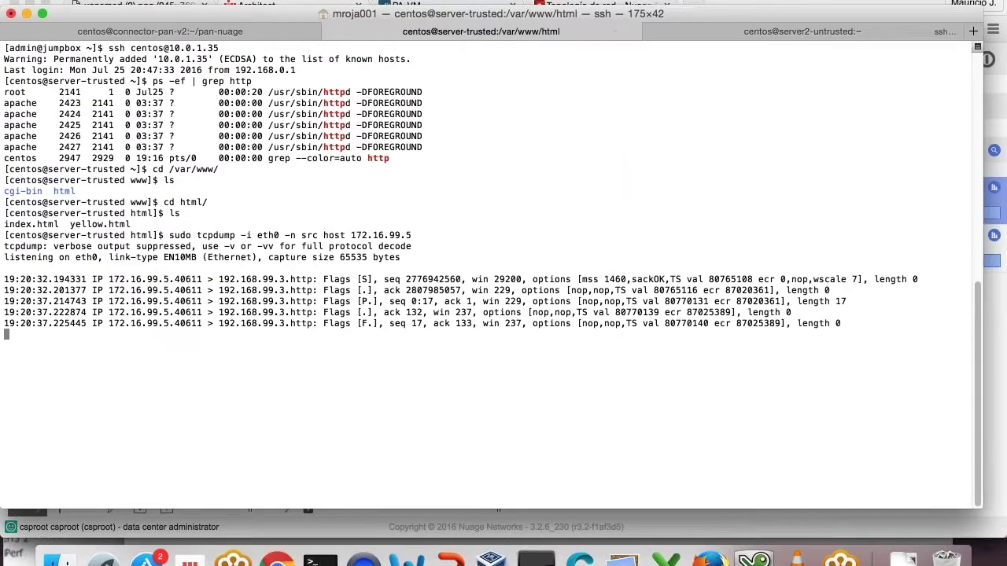
{"action": "key", "text": "Return"}
{"action": "key", "text": "Return"}
{"action": "key", "text": "Return"}
{"action": "left_click_drag", "start_coordinate": [124, 81], "coordinate": [47, 81]}
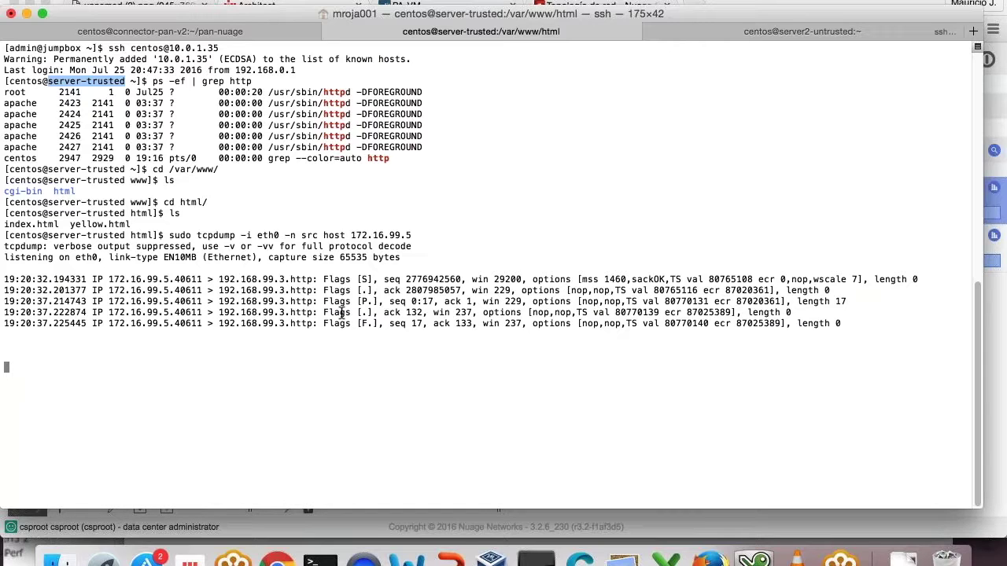
{"action": "key", "text": "ctrl+c"}
{"action": "key", "text": "Up"}
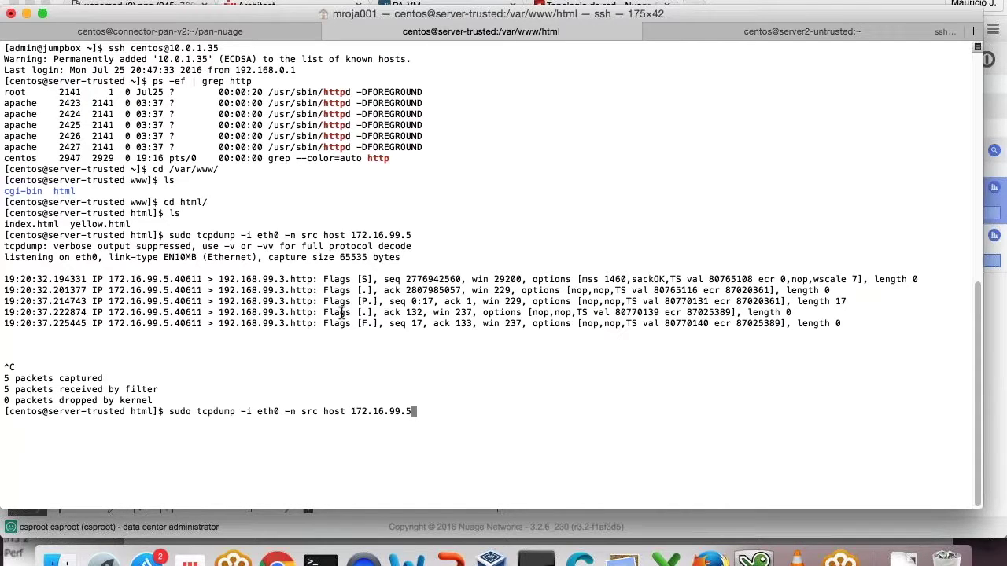
{"action": "key", "text": "BackSpace"}
{"action": "type", "text": "6"}
{"action": "key", "text": "Return"}
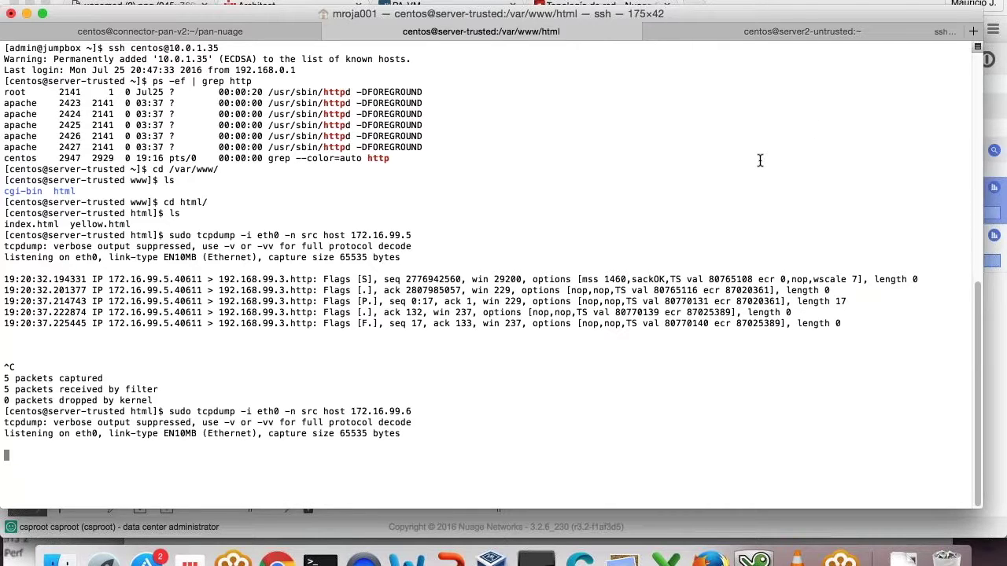
Step: In the server2-untrusted session, try a telnet connection to 192.168.99.3 on port 80
{"action": "left_click", "coordinate": [771, 32]}
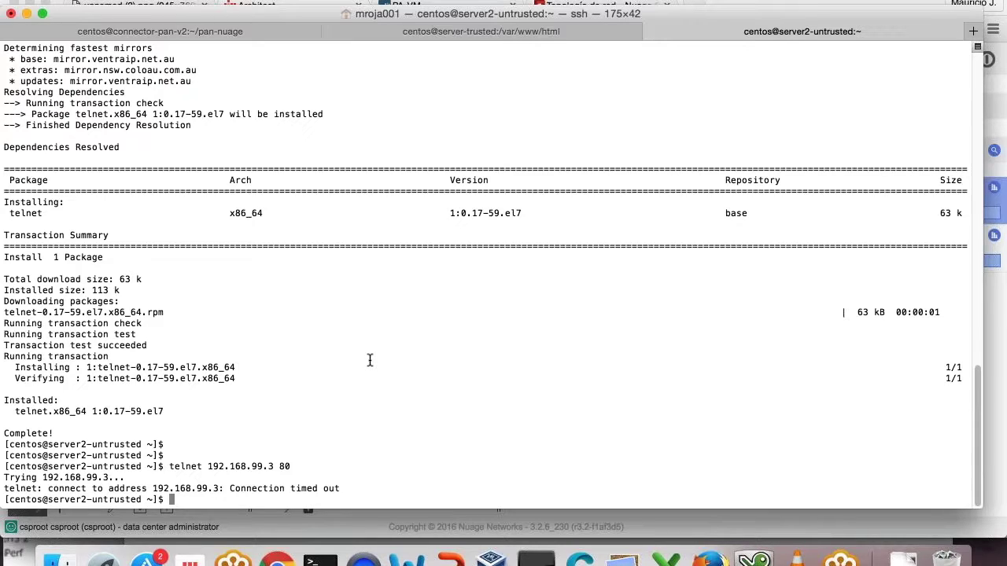
{"action": "key", "text": "Up"}
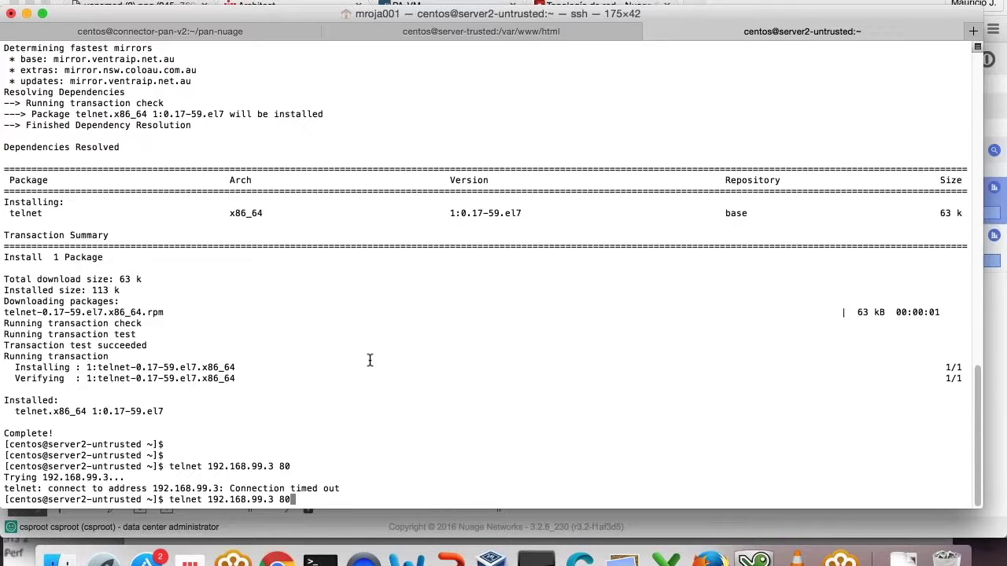
{"action": "key", "text": "Return"}
{"action": "type", "text": "GET"}
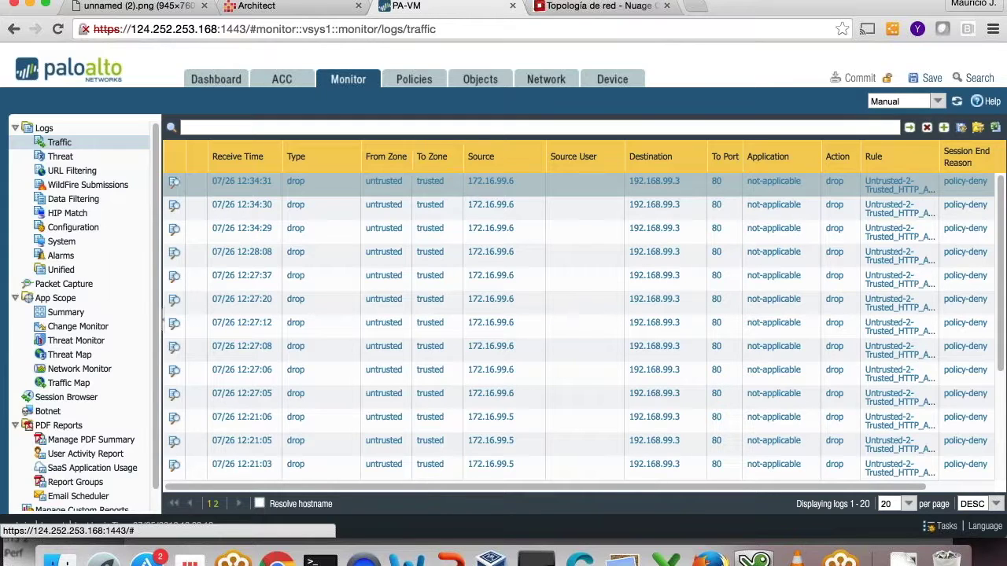
Step: In Architect, disable the default forwarding policy of the lab_router domain and apply the policy changes
{"action": "left_click", "coordinate": [257, 5]}
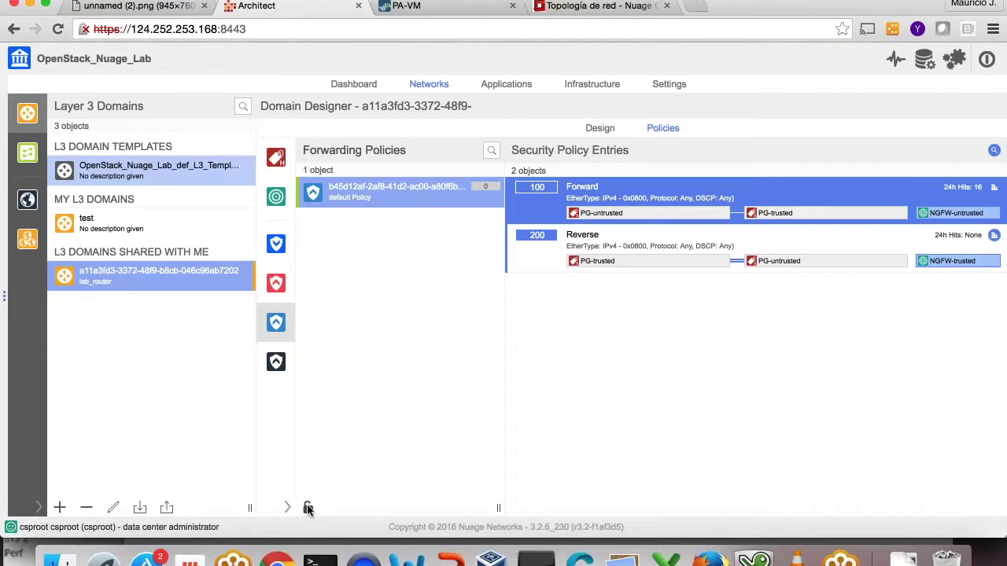
{"action": "left_click", "coordinate": [307, 508]}
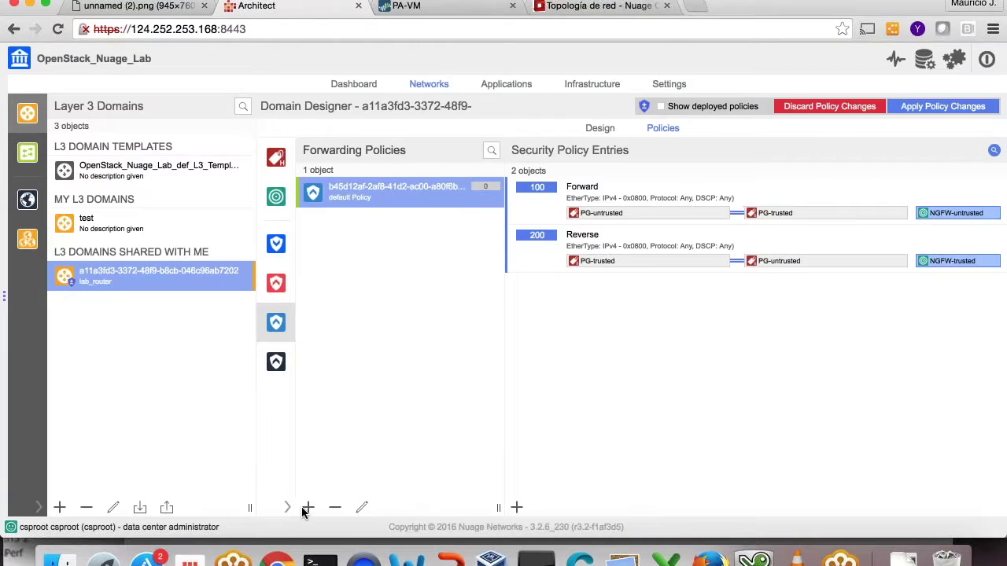
{"action": "left_click", "coordinate": [432, 187]}
{"action": "double_click", "coordinate": [432, 188]}
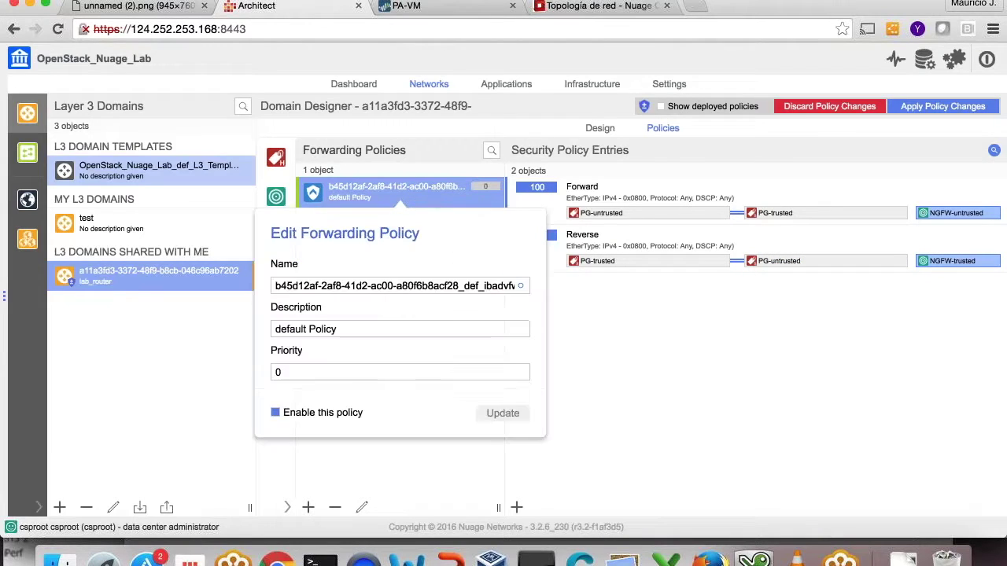
{"action": "left_click", "coordinate": [276, 412]}
{"action": "left_click", "coordinate": [509, 417]}
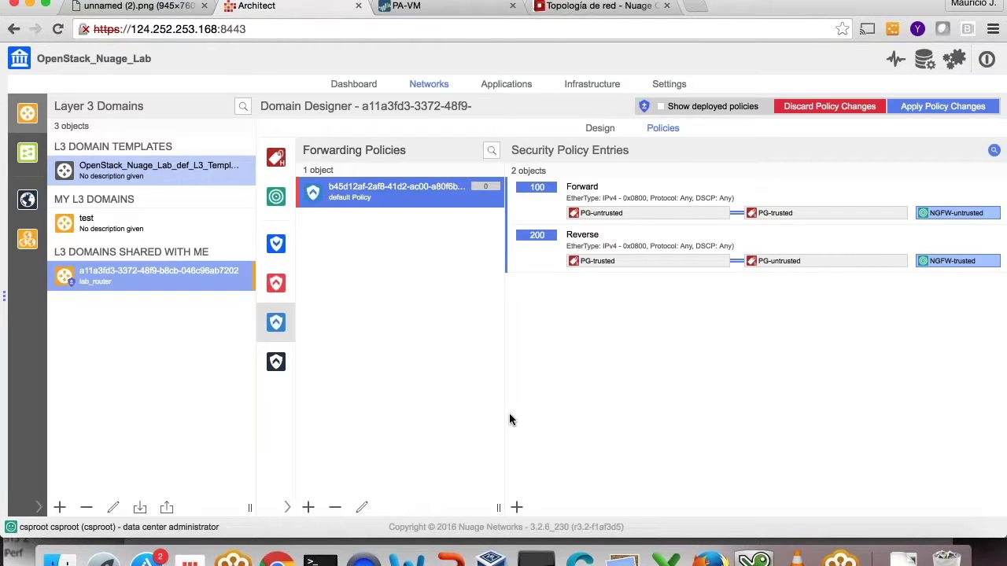
{"action": "left_click", "coordinate": [930, 107]}
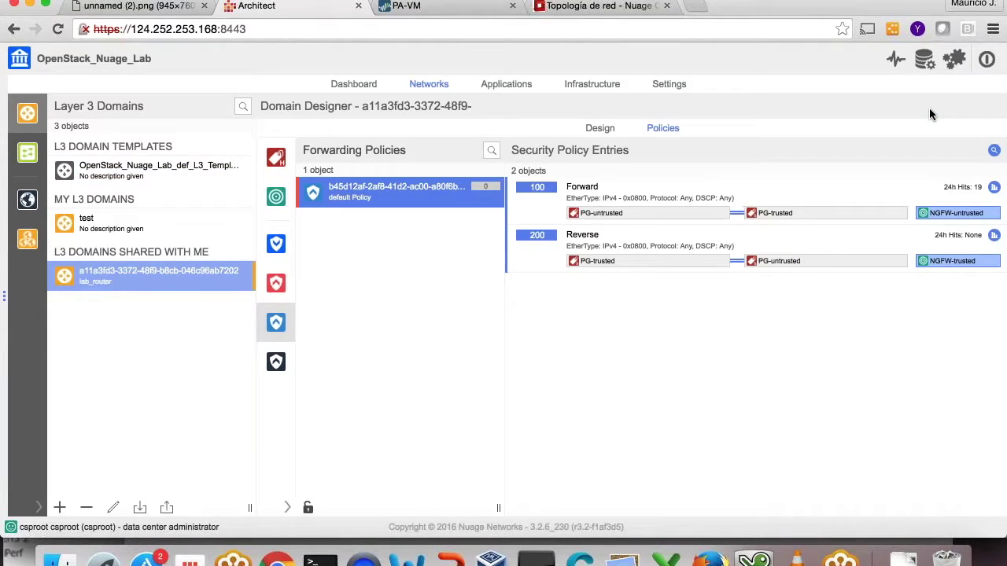
Step: Back in the server2-untrusted terminal, telnet to 192.168.99.3 on port 80 and request the page with GET /index.html
{"action": "left_click", "coordinate": [331, 549]}
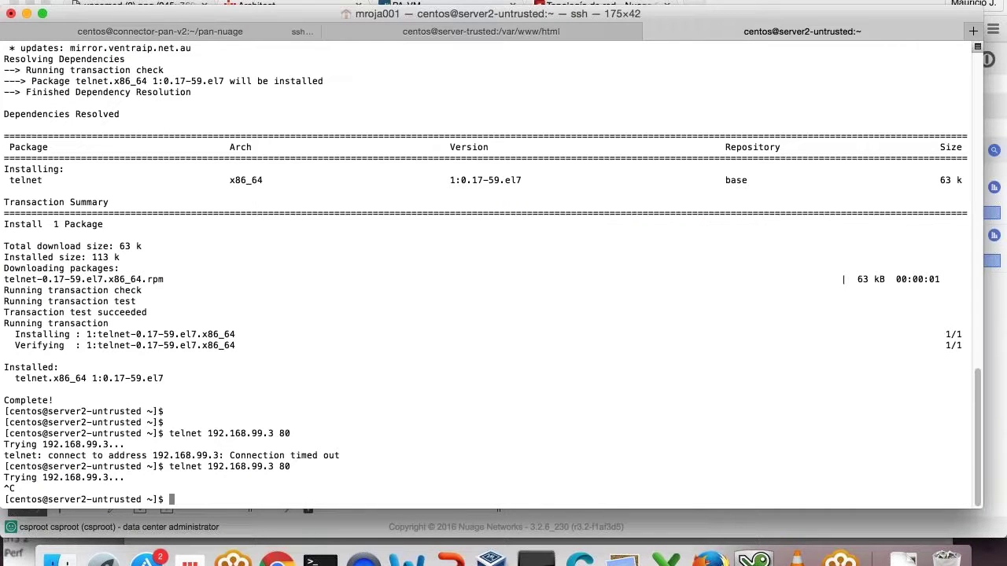
{"action": "key", "text": "Up"}
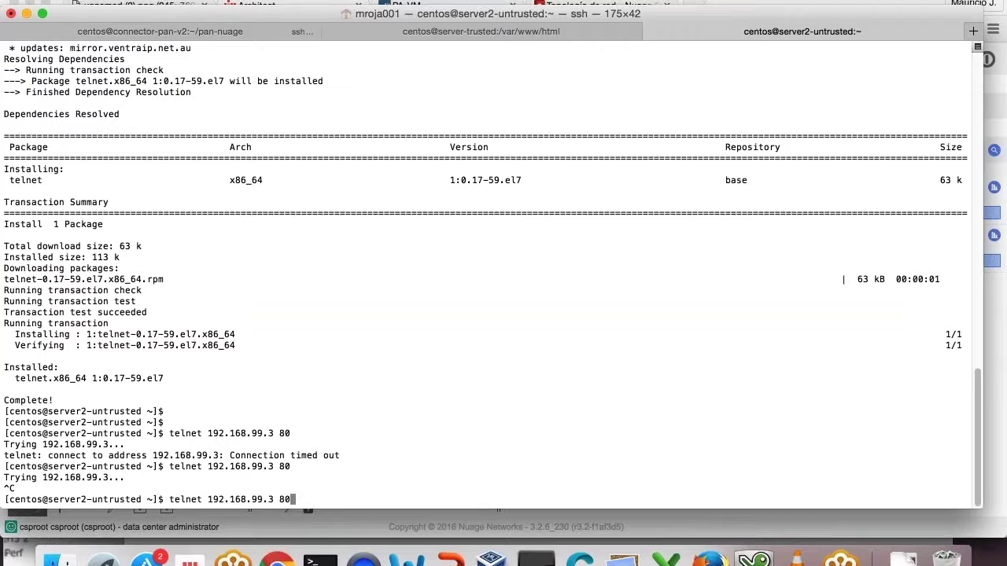
{"action": "key", "text": "Return"}
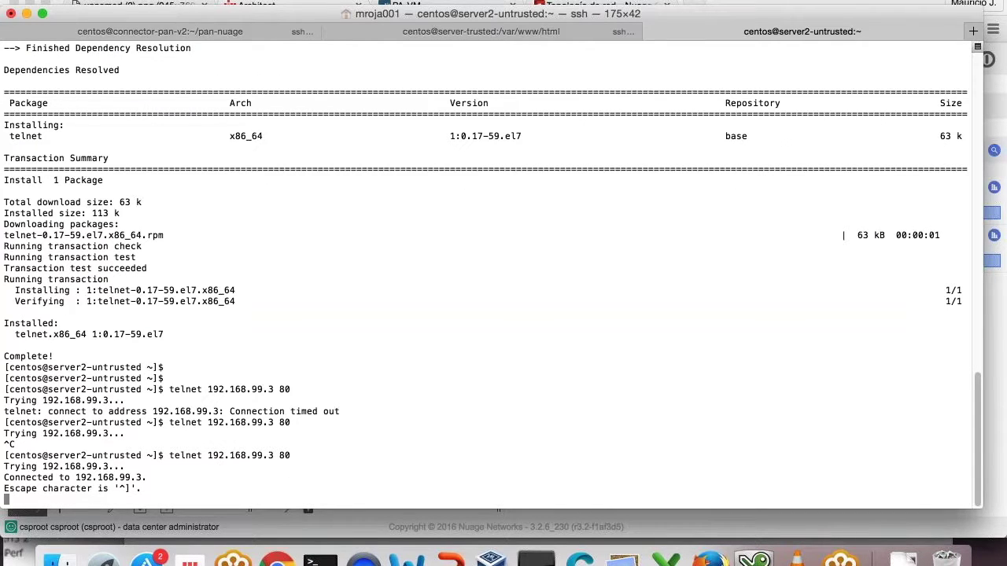
{"action": "type", "text": "GET /index.html"}
{"action": "key", "text": "Return"}
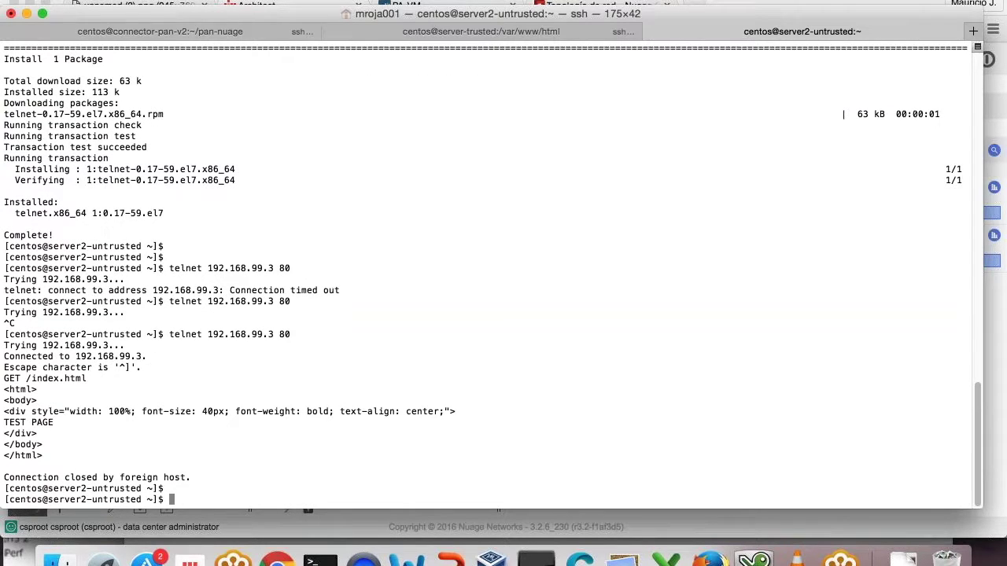
Step: Switch to the OpenStack network topology and show the details of the client-untrusted instance
{"action": "key", "text": "super+Tab"}
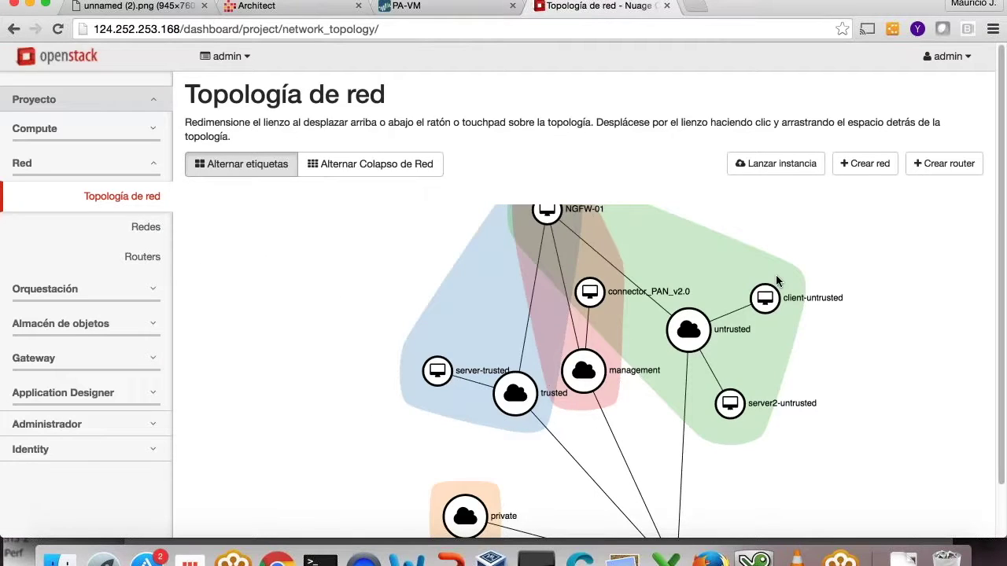
{"action": "left_click", "coordinate": [767, 302]}
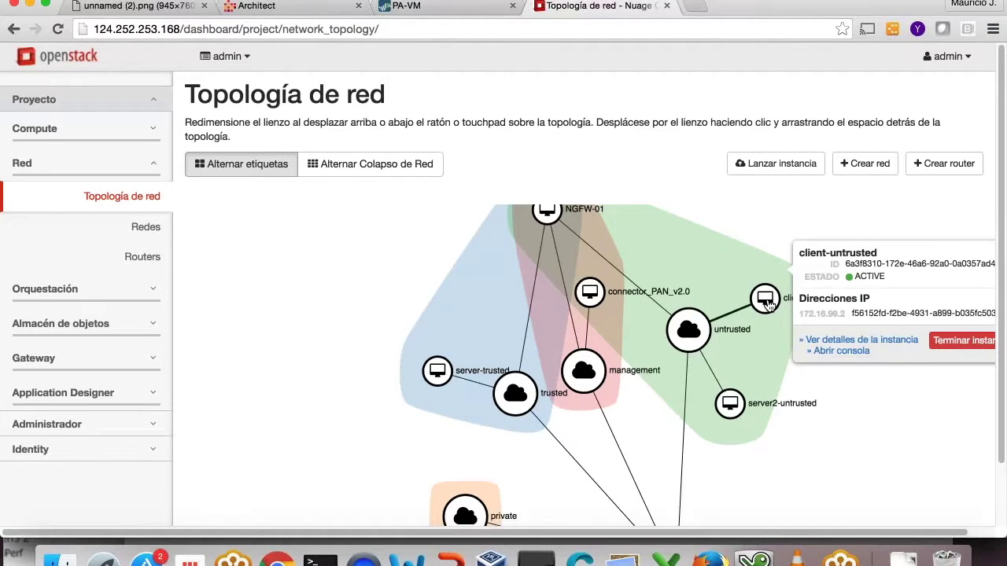
Step: In the PA-VM security policies, examine the registered addresses of the untrusted-DAG source address group in the first rule
{"action": "left_click", "coordinate": [435, 6]}
{"action": "left_click", "coordinate": [414, 79]}
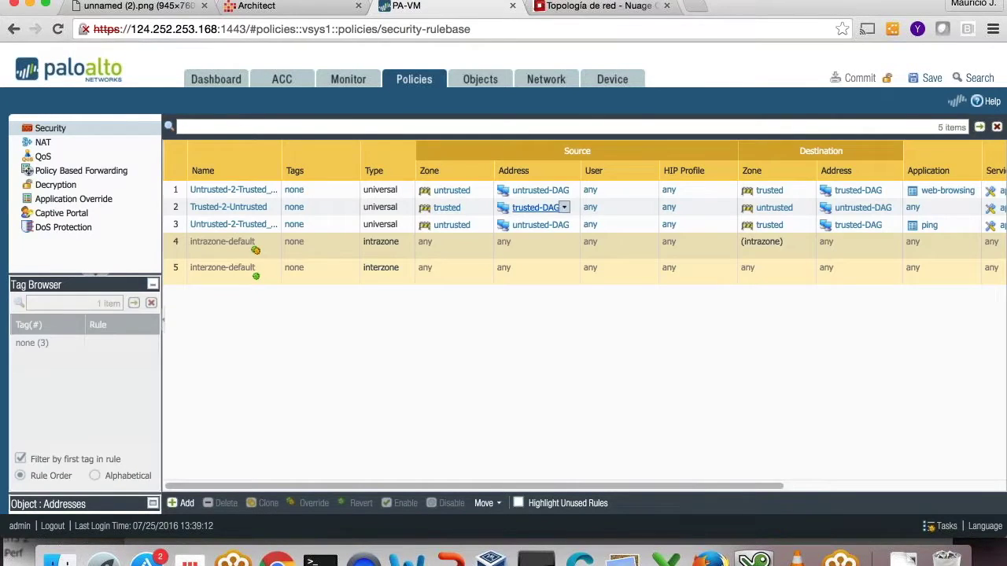
{"action": "left_click", "coordinate": [568, 192]}
{"action": "mouse_move", "coordinate": [622, 258]}
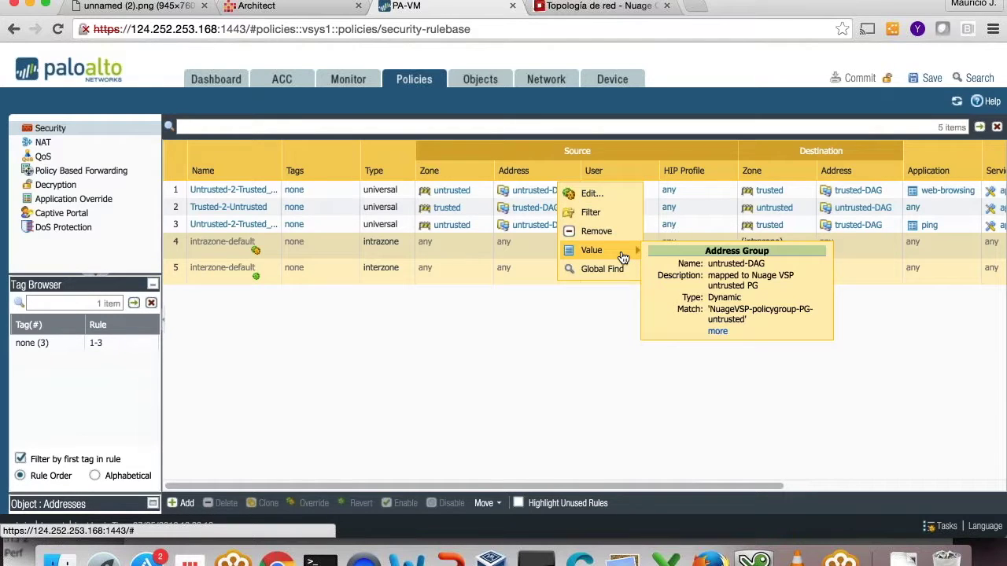
{"action": "left_click", "coordinate": [718, 331]}
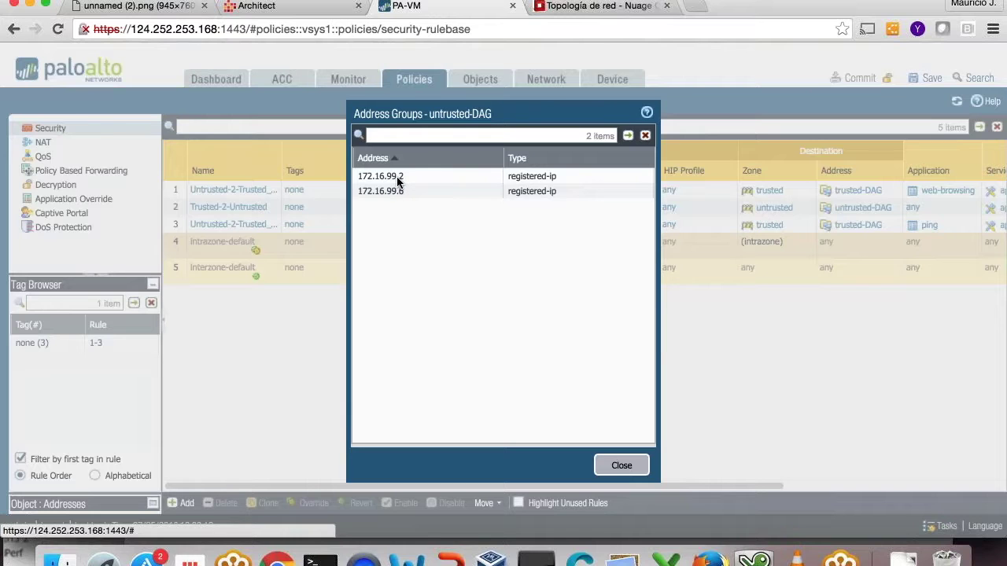
{"action": "left_click", "coordinate": [622, 467]}
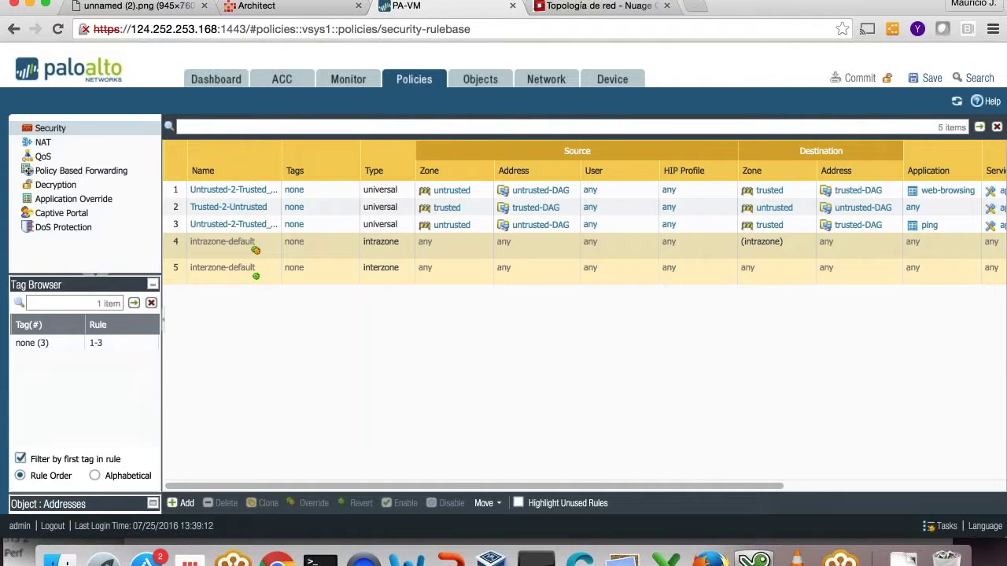
Step: Log out of the server2-untrusted SSH session and terminate the client-untrusted instance in the OpenStack topology
{"action": "left_click", "coordinate": [321, 562]}
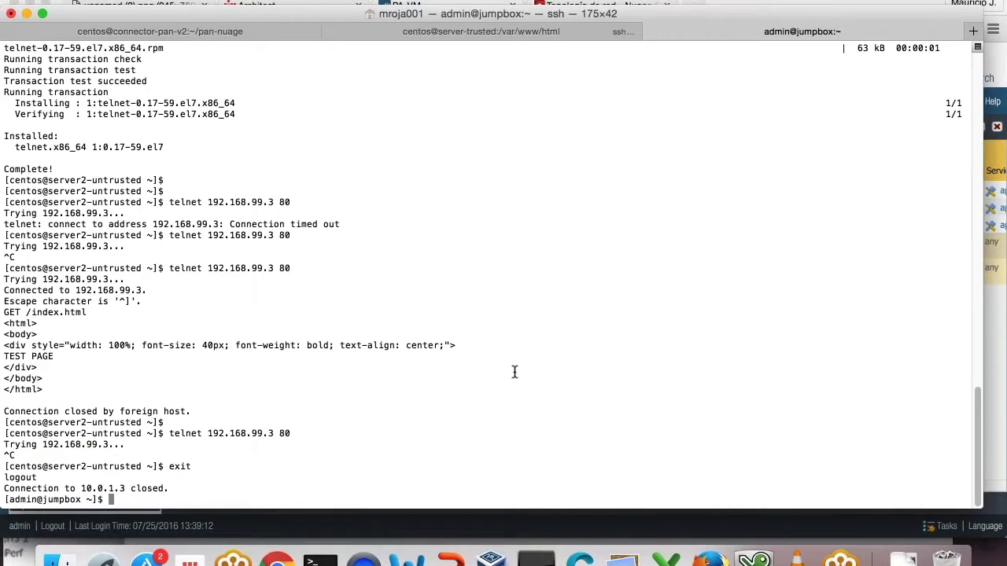
{"action": "key", "text": "super+Tab"}
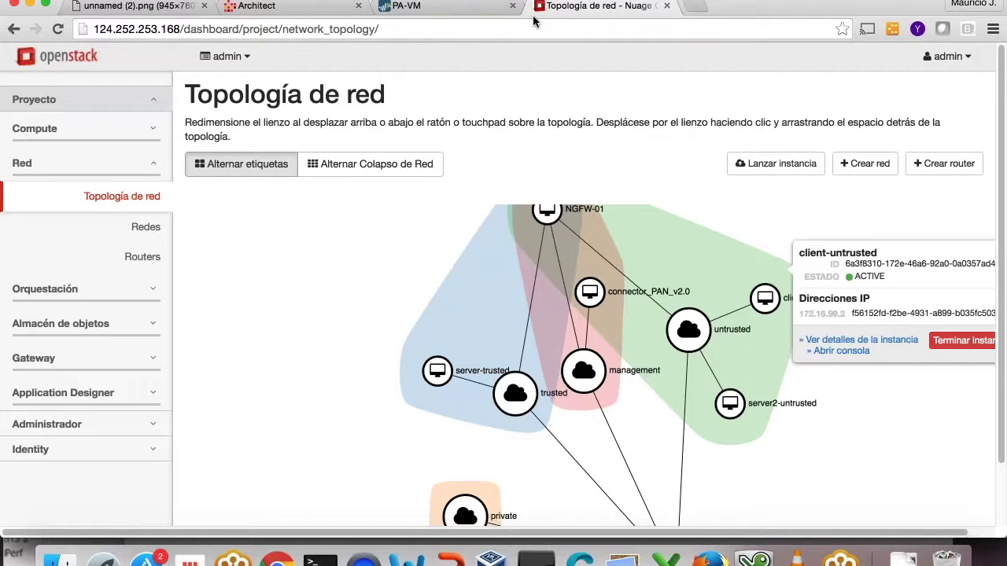
{"action": "left_click", "coordinate": [948, 346]}
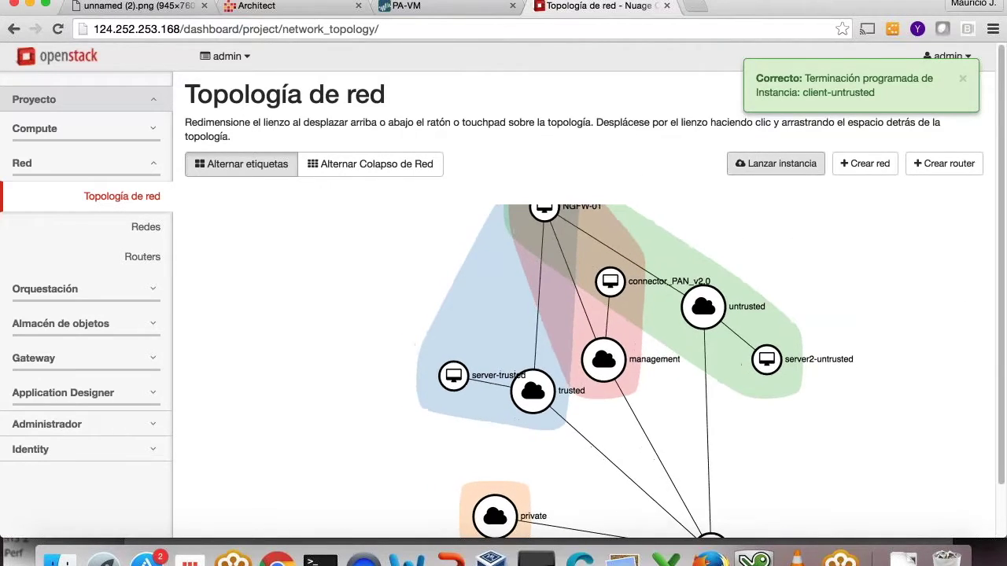
Step: Start launching a new instance named server-untrusted with the m1.medium flavor
{"action": "left_click", "coordinate": [744, 165]}
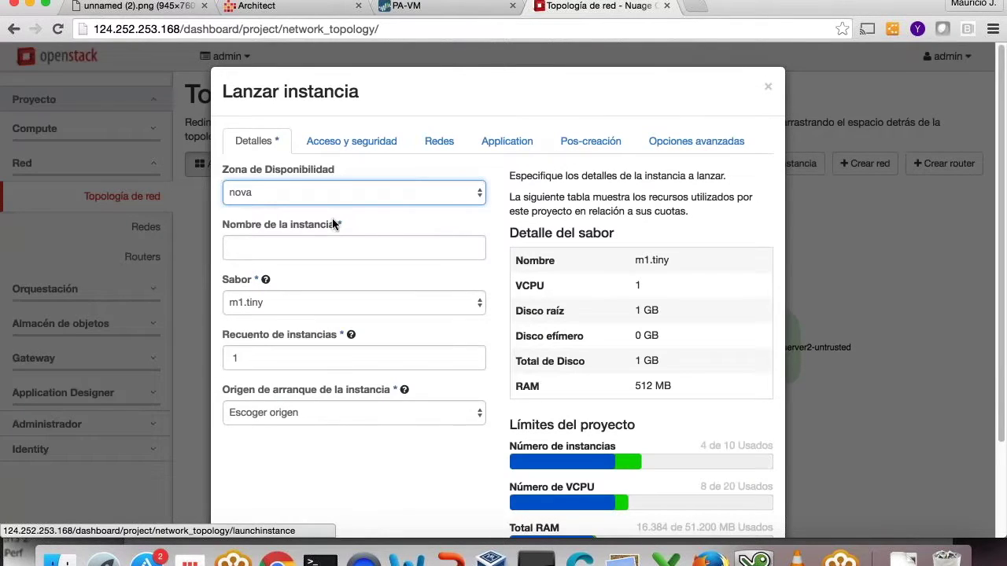
{"action": "left_click", "coordinate": [233, 247]}
{"action": "type", "text": "server-untrusted"}
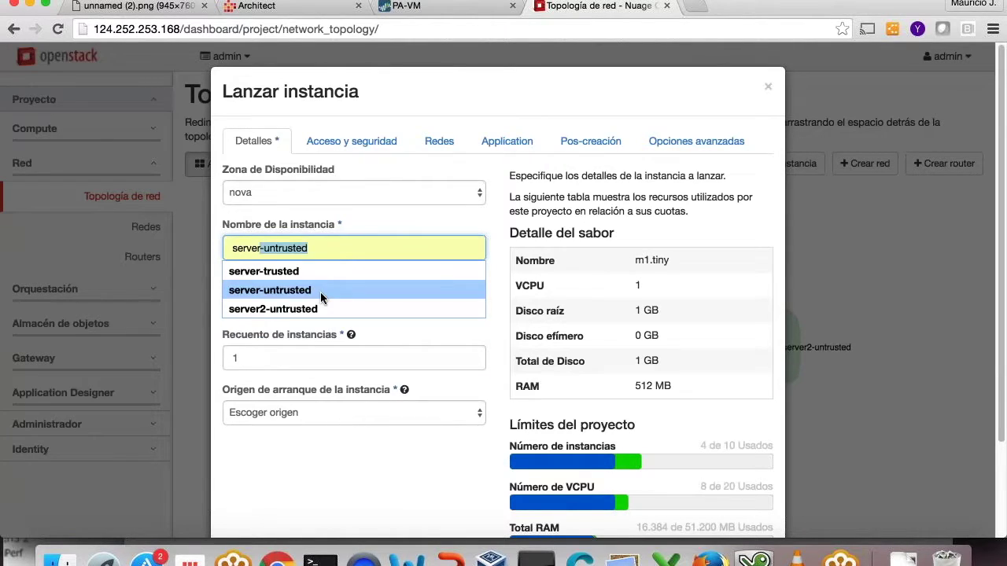
{"action": "left_click", "coordinate": [320, 292]}
{"action": "left_click", "coordinate": [238, 358]}
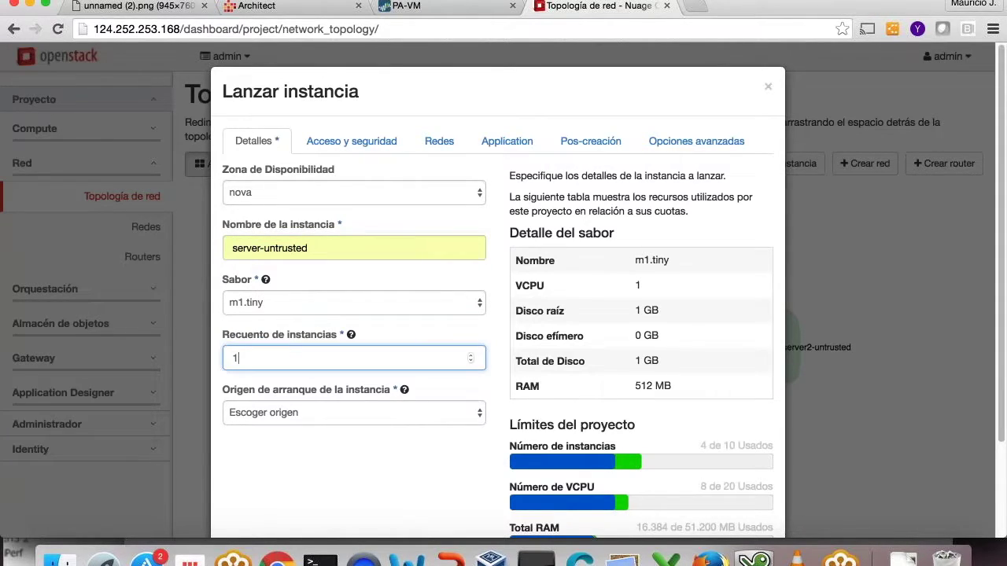
{"action": "double_click", "coordinate": [238, 358]}
{"action": "key", "text": "shift+Tab"}
{"action": "key", "text": "space"}
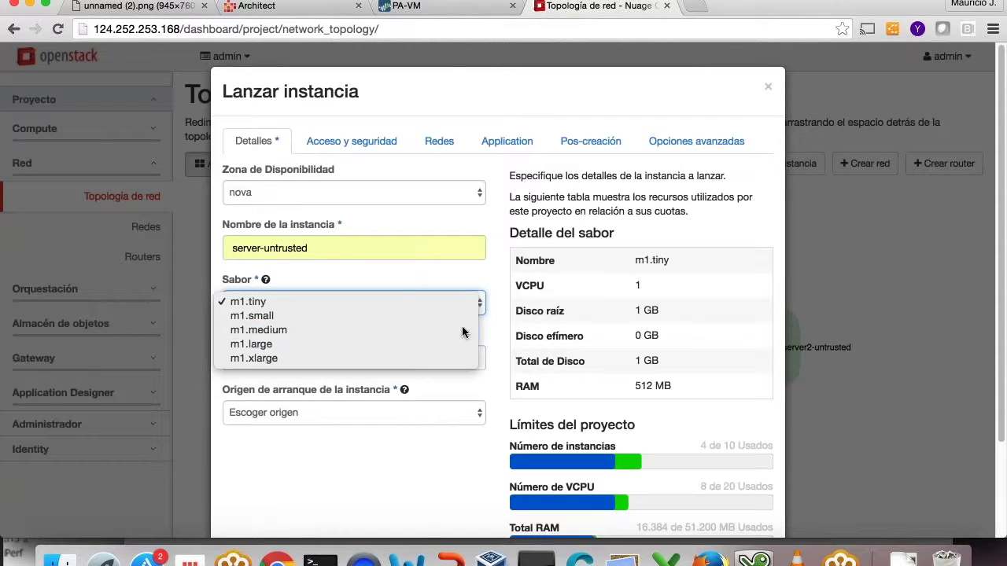
{"action": "key", "text": "Escape"}
{"action": "key", "text": "Down"}
{"action": "key", "text": "Down"}
Step: Set the instance's boot source to Arrancar desde una imagen and choose its image
{"action": "left_click", "coordinate": [441, 413]}
{"action": "left_click", "coordinate": [429, 437]}
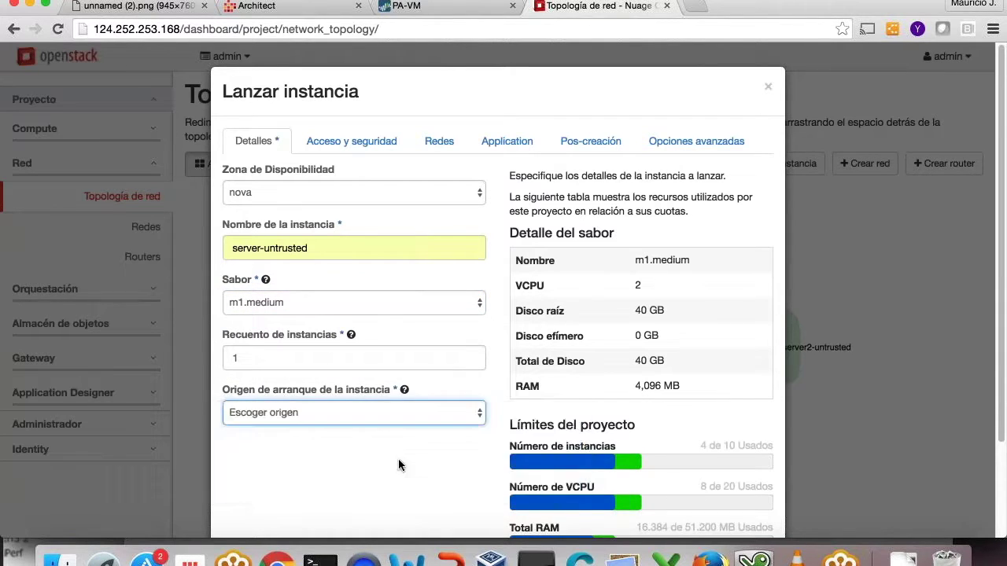
{"action": "left_click", "coordinate": [395, 468]}
{"action": "left_click", "coordinate": [400, 478]}
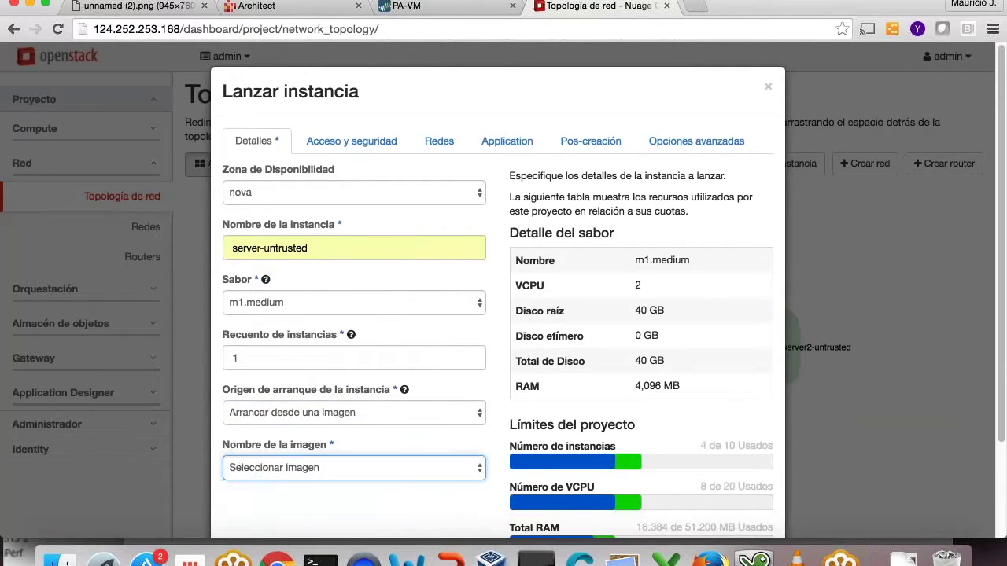
Step: Assign the untrusted network to the new instance and launch it
{"action": "left_click", "coordinate": [351, 141]}
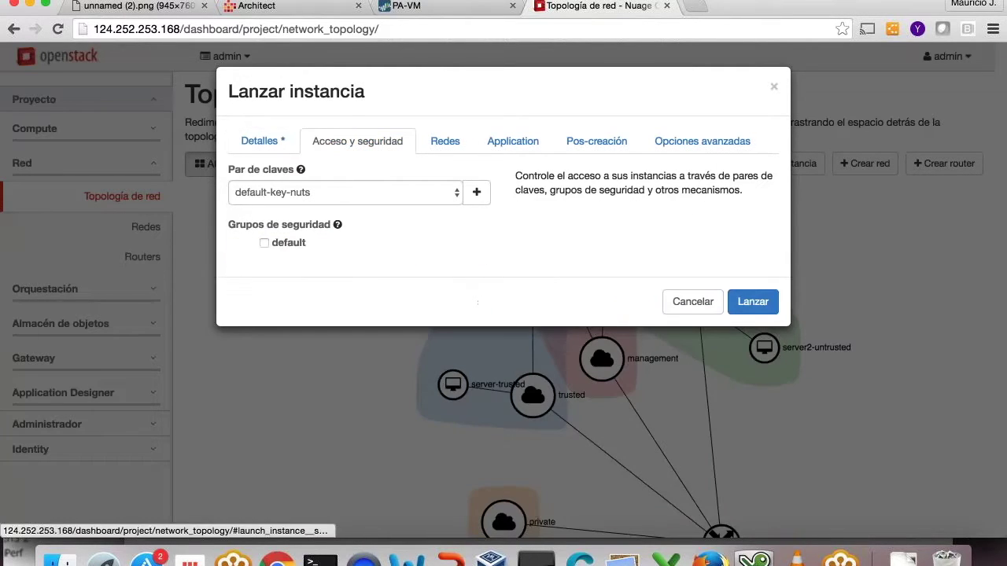
{"action": "left_click", "coordinate": [446, 141]}
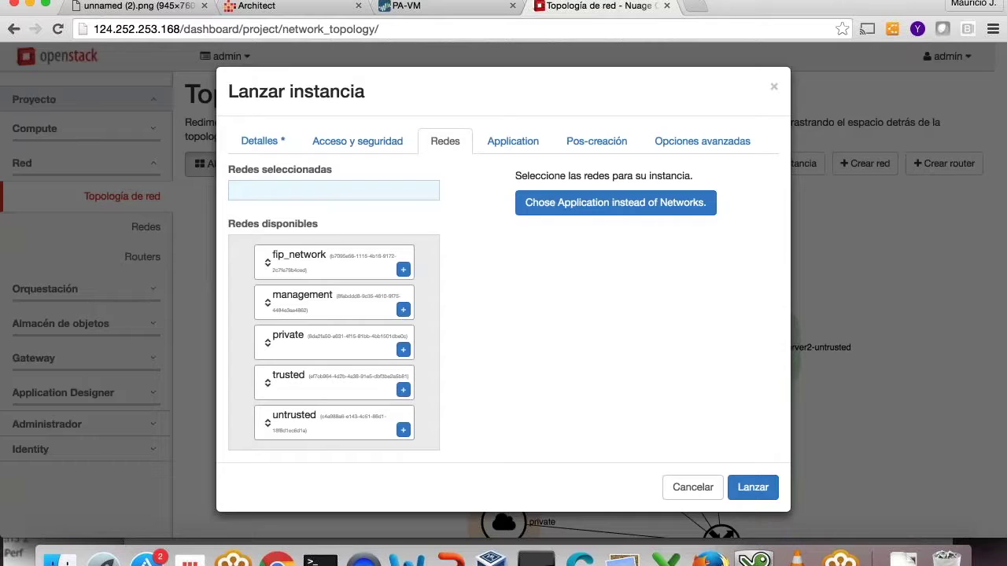
{"action": "left_click_drag", "start_coordinate": [344, 419], "coordinate": [346, 193]}
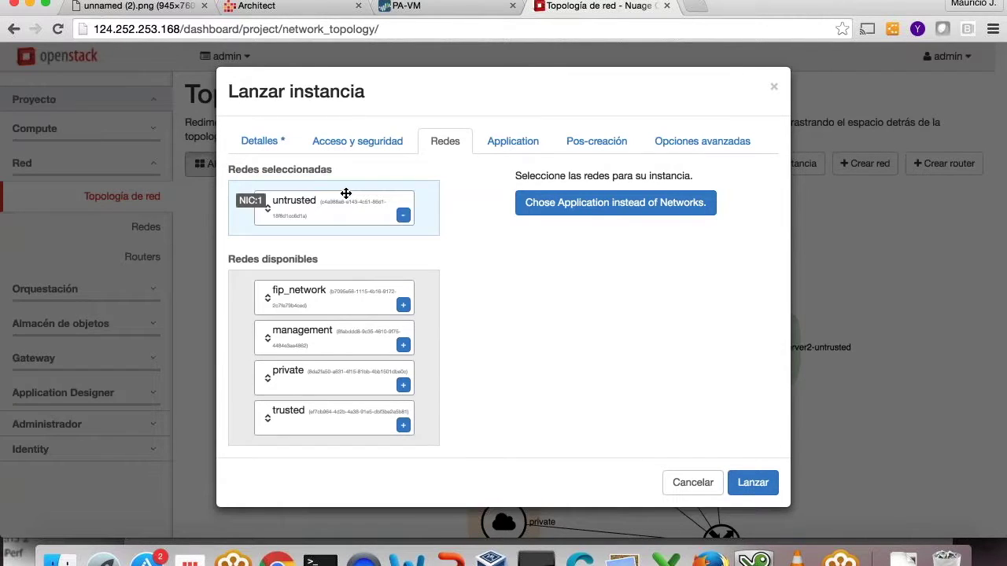
{"action": "left_click", "coordinate": [756, 481]}
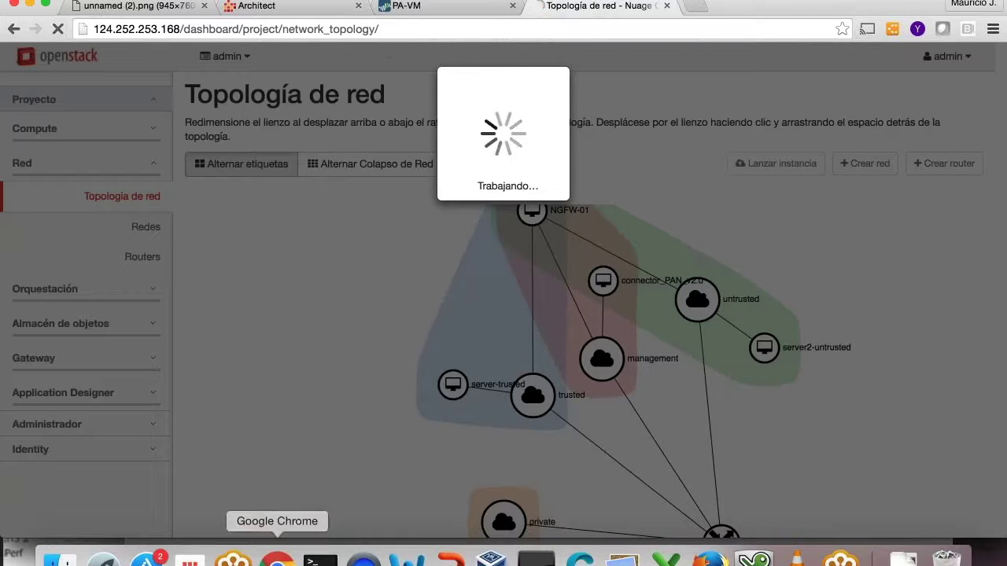
Step: Switch to the connector-pan-v2 terminal and examine the register tags log entry for the new instance's IP address
{"action": "left_click", "coordinate": [321, 559]}
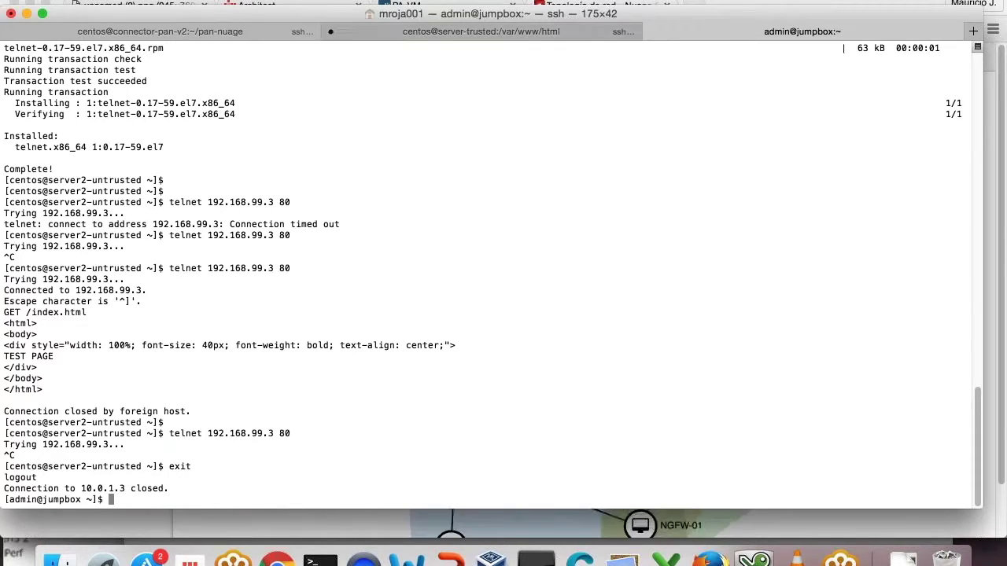
{"action": "left_click", "coordinate": [251, 32]}
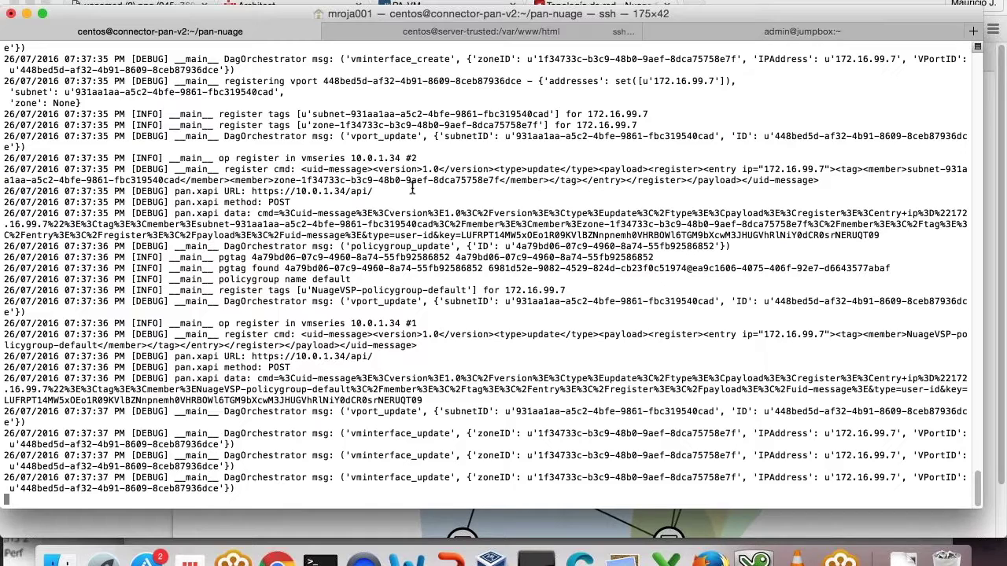
{"action": "left_click_drag", "start_coordinate": [650, 114], "coordinate": [587, 113]}
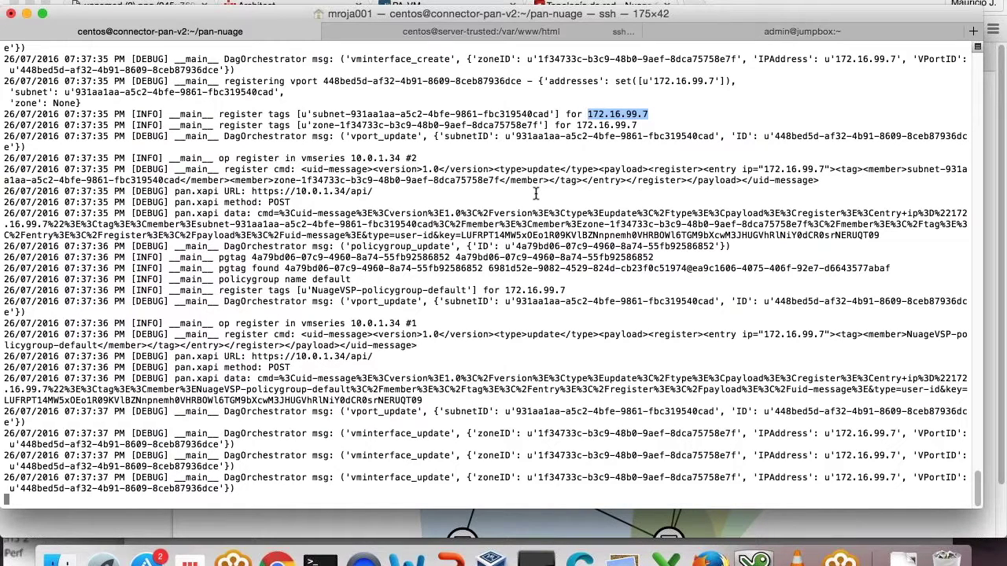
{"action": "left_click_drag", "start_coordinate": [219, 115], "coordinate": [265, 114]}
Step: Examine the earlier connector log for the unregister tags entry of the terminated instance's IP address
{"action": "scroll", "coordinate": [467, 161], "scroll_direction": "up", "scroll_amount": 4}
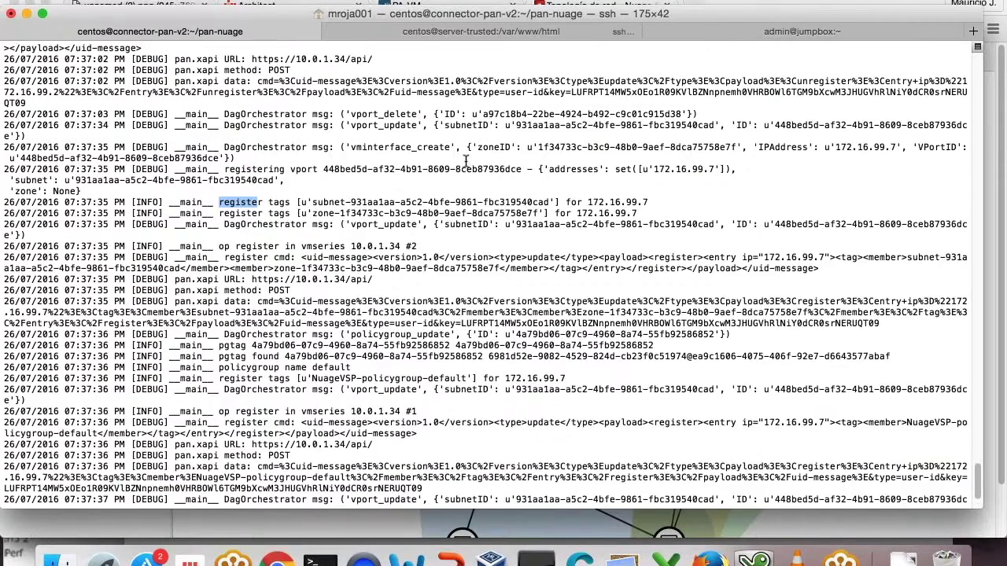
{"action": "scroll", "coordinate": [466, 161], "scroll_direction": "up", "scroll_amount": 1}
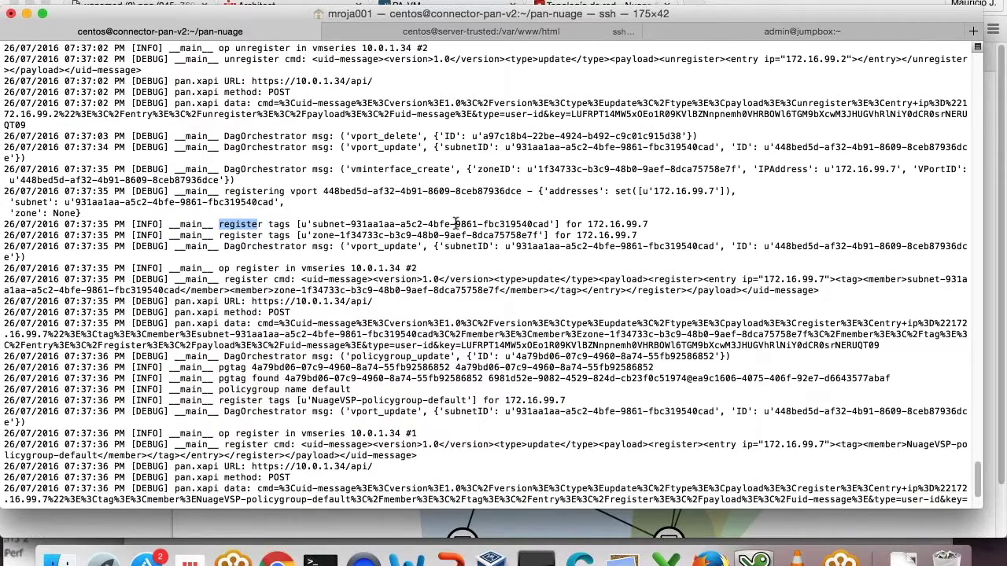
{"action": "scroll", "coordinate": [455, 224], "scroll_direction": "up", "scroll_amount": 10}
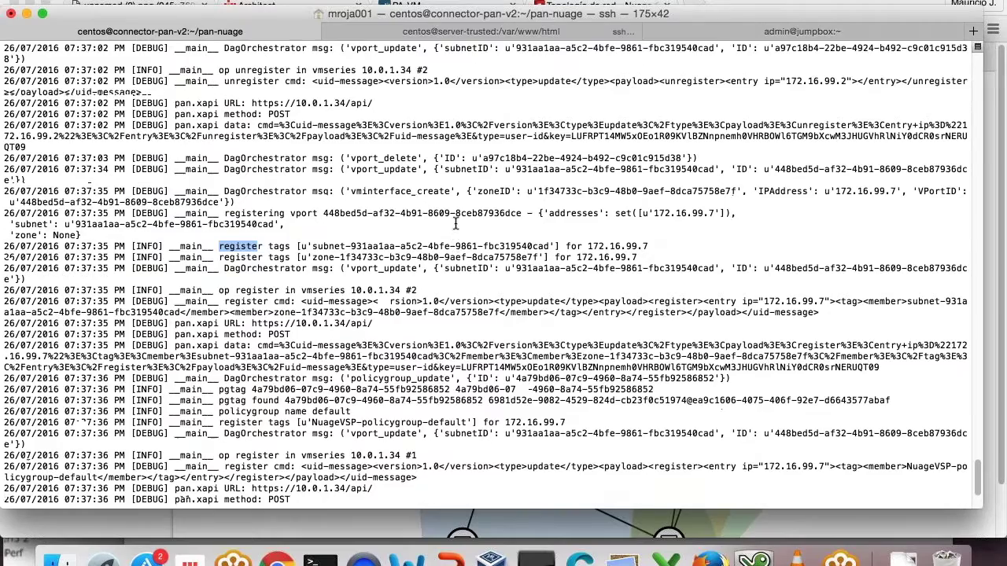
{"action": "scroll", "coordinate": [455, 224], "scroll_direction": "up", "scroll_amount": 2}
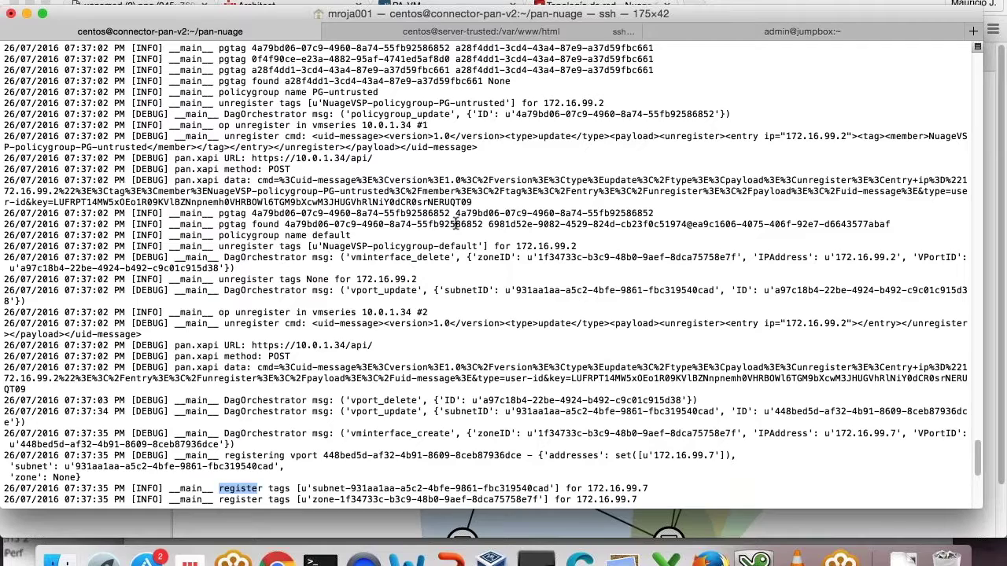
{"action": "left_click_drag", "start_coordinate": [605, 104], "coordinate": [543, 102]}
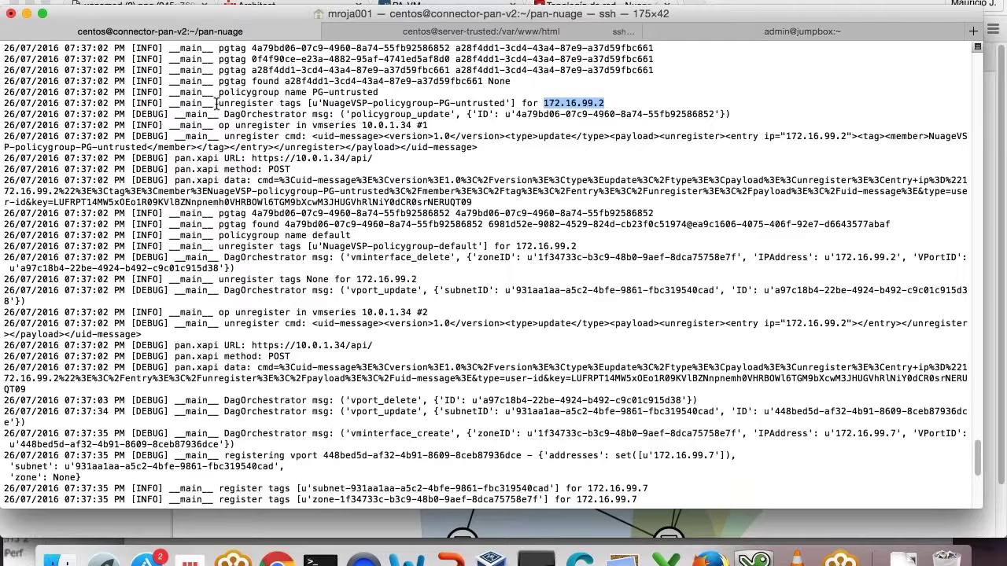
{"action": "left_click_drag", "start_coordinate": [218, 103], "coordinate": [272, 104]}
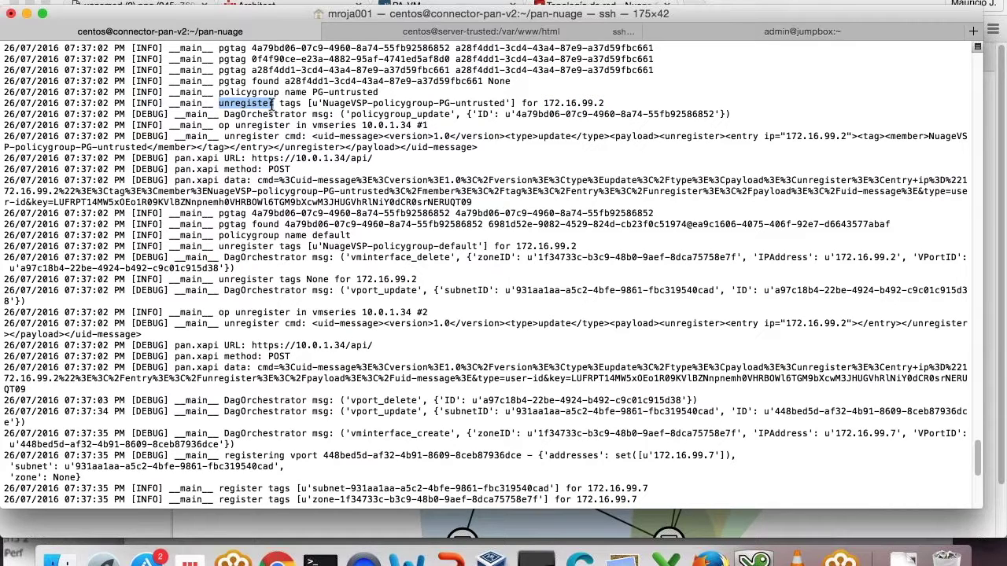
Step: Switch to Nuage Architect and examine the details of VM interface fa:16:3e:02:6b:fe in the untrusted subnet
{"action": "key", "text": "super+Tab"}
{"action": "left_click", "coordinate": [726, 254]}
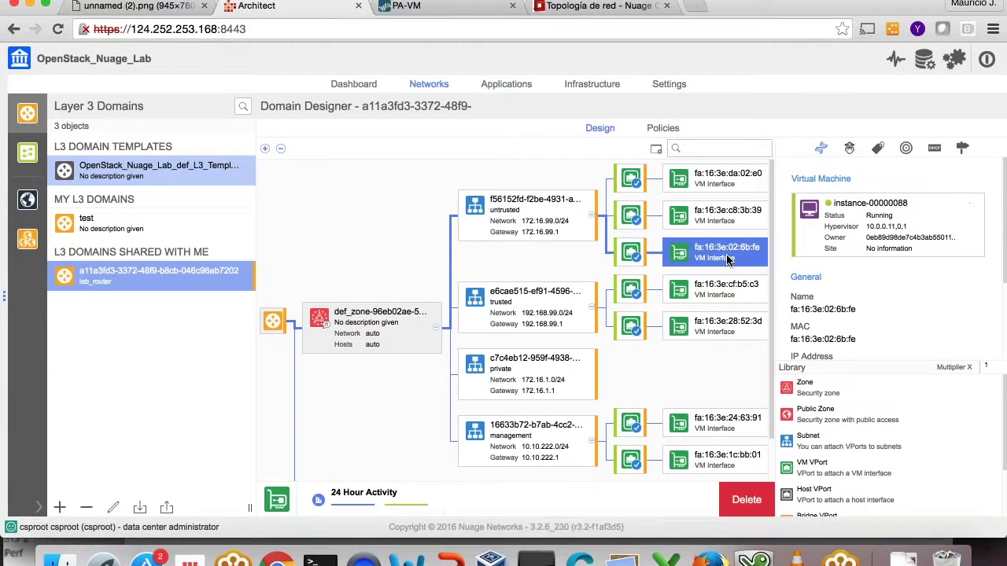
{"action": "scroll", "coordinate": [888, 259], "scroll_direction": "down", "scroll_amount": 2}
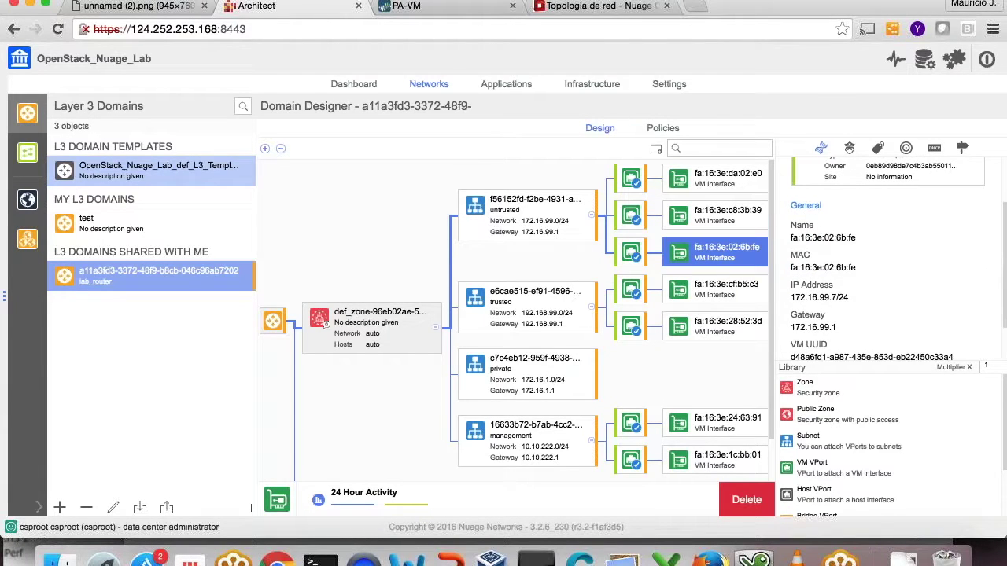
Step: Associate the PG-untrusted policy group with the vPort of VM interface fa:16:3e:02:6b:fe
{"action": "left_click", "coordinate": [630, 252]}
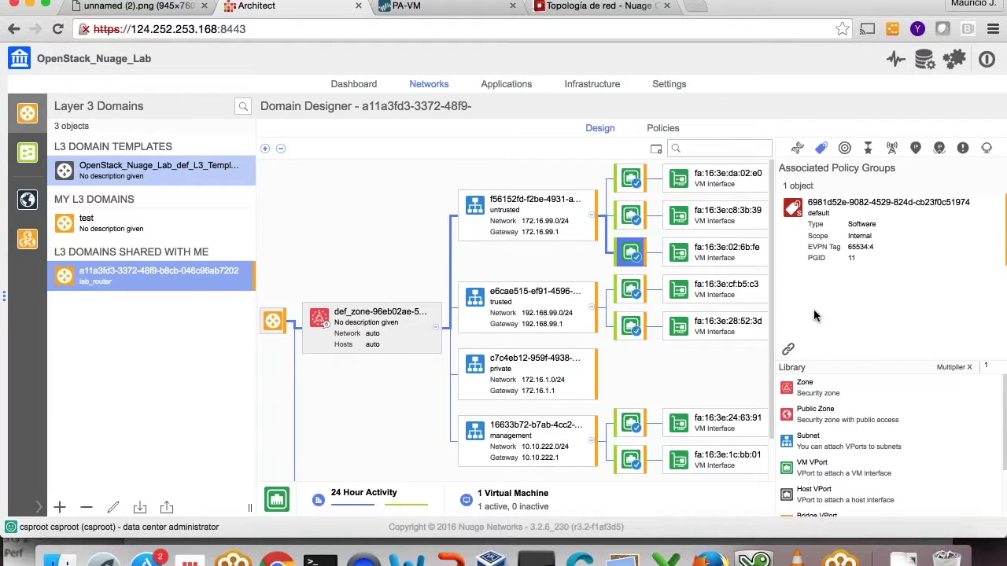
{"action": "left_click", "coordinate": [789, 351]}
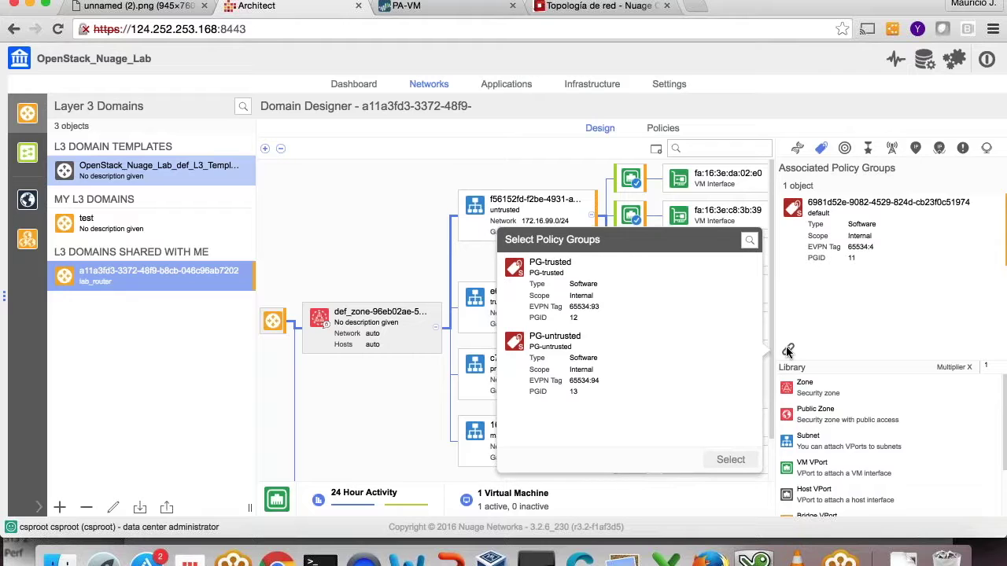
{"action": "left_click", "coordinate": [553, 344]}
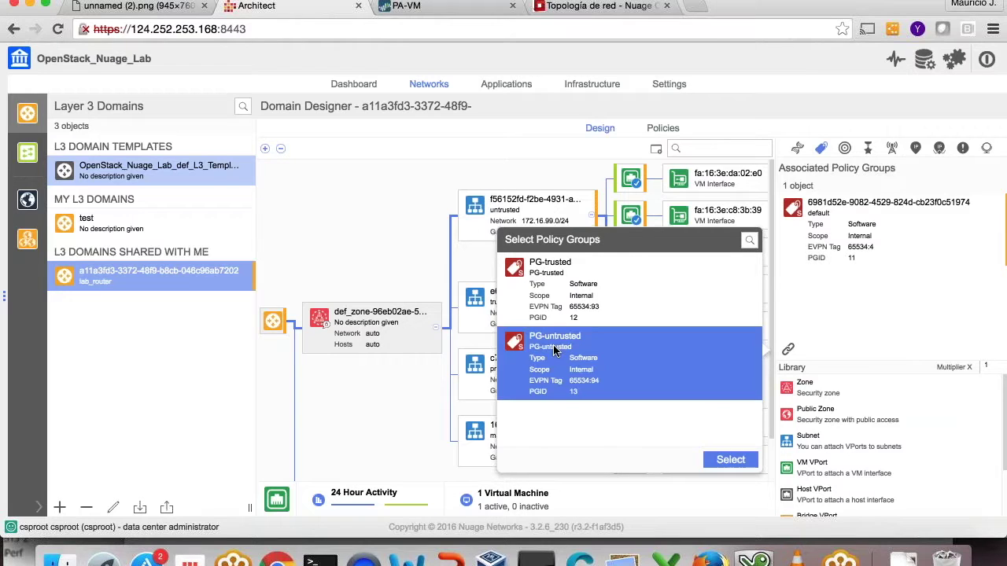
{"action": "left_click", "coordinate": [730, 459]}
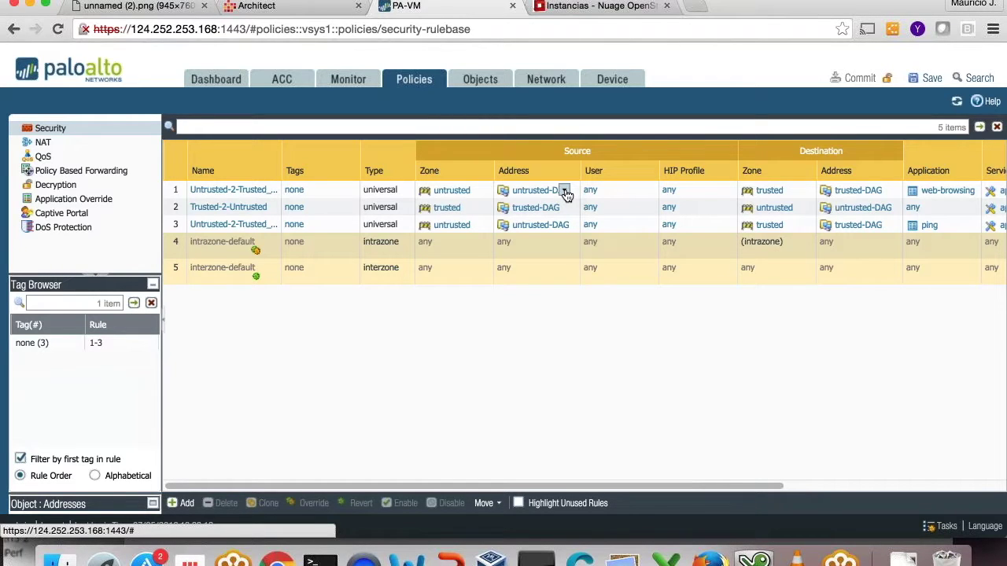
Step: In the PA-VM security policies, examine the registered addresses of the first rule's untrusted-DAG source group, then close the list
{"action": "left_click", "coordinate": [564, 191]}
{"action": "mouse_move", "coordinate": [592, 250]}
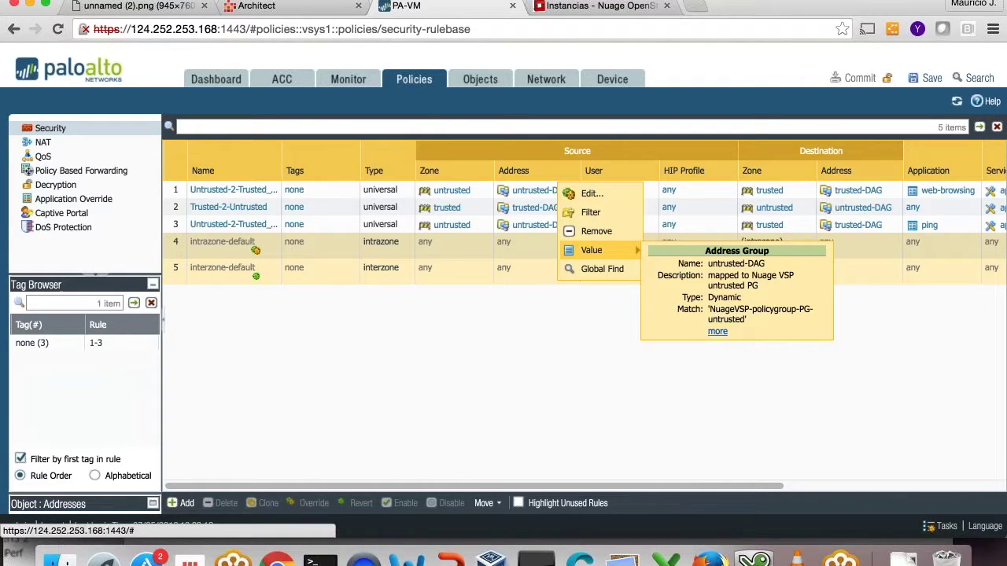
{"action": "left_click", "coordinate": [717, 331]}
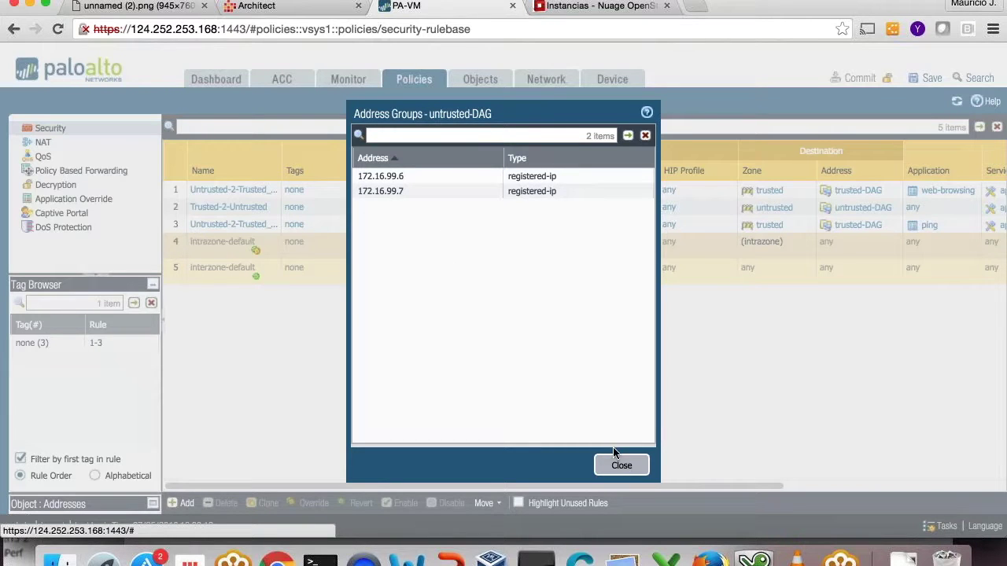
{"action": "left_click", "coordinate": [622, 465]}
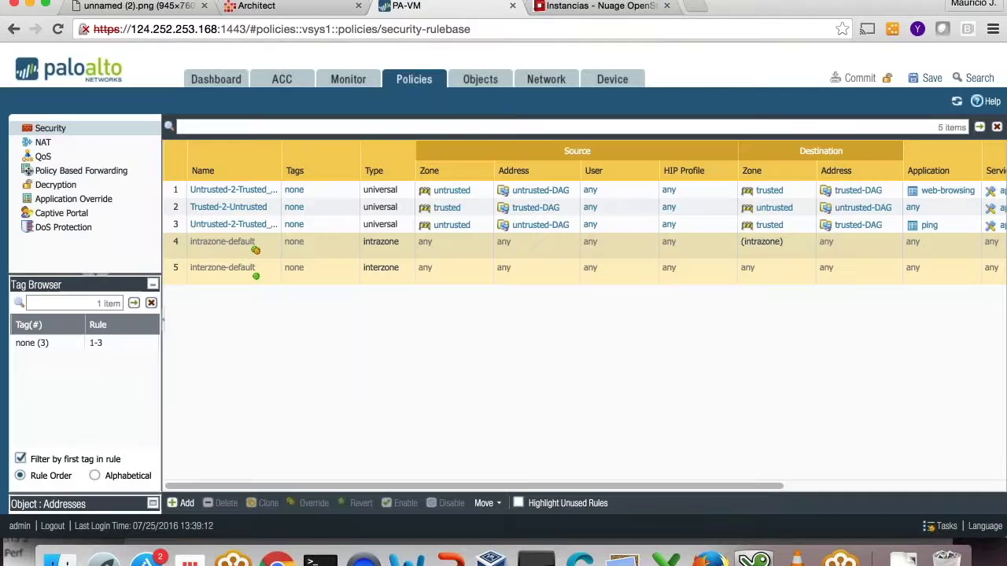
Step: In the server-untrusted terminal, reuse the earlier command telnet 192.168.99.3 80 to connect to the trusted server
{"action": "left_click", "coordinate": [321, 561]}
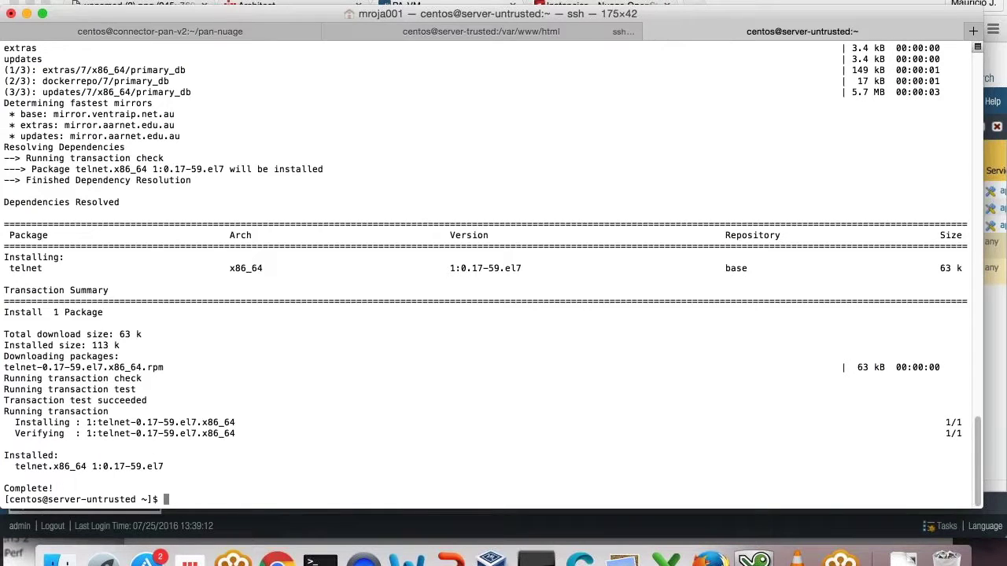
{"action": "scroll", "coordinate": [265, 259], "scroll_direction": "up", "scroll_amount": 10}
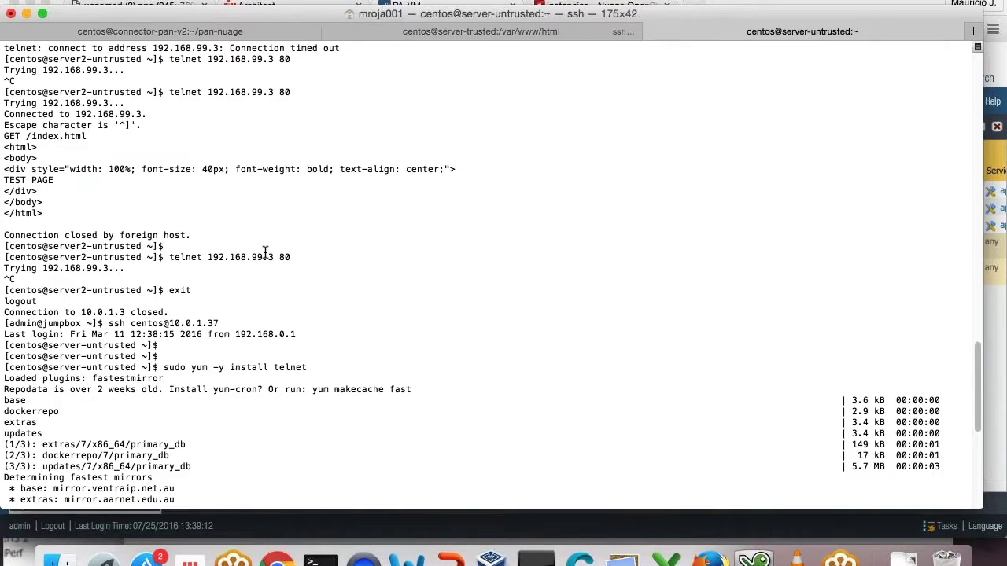
{"action": "left_click_drag", "start_coordinate": [252, 257], "coordinate": [290, 258]}
{"action": "left_click_drag", "start_coordinate": [189, 259], "coordinate": [170, 259]}
{"action": "key", "text": "super+c"}
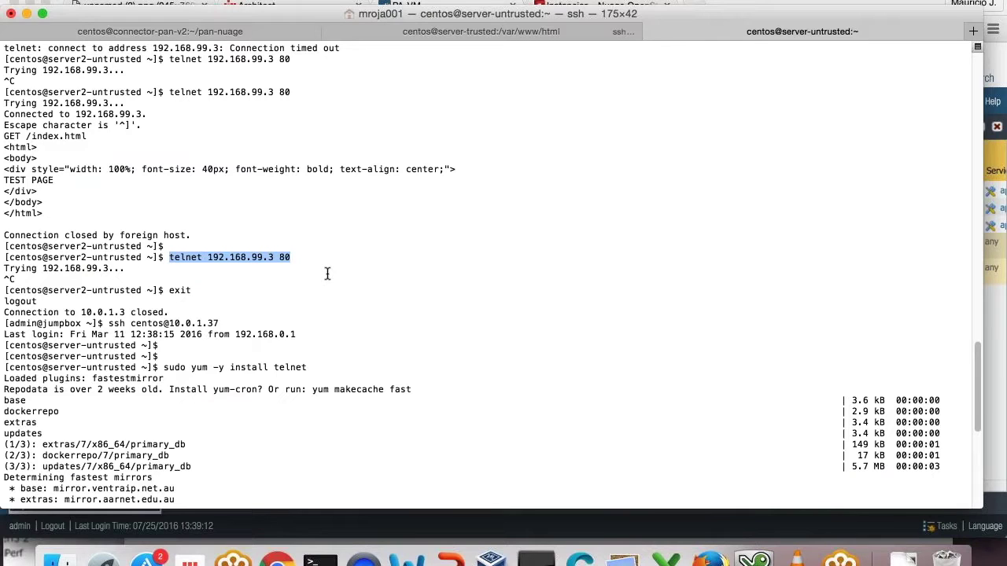
{"action": "scroll", "coordinate": [328, 274], "scroll_direction": "down", "scroll_amount": 10}
{"action": "key", "text": "super+v"}
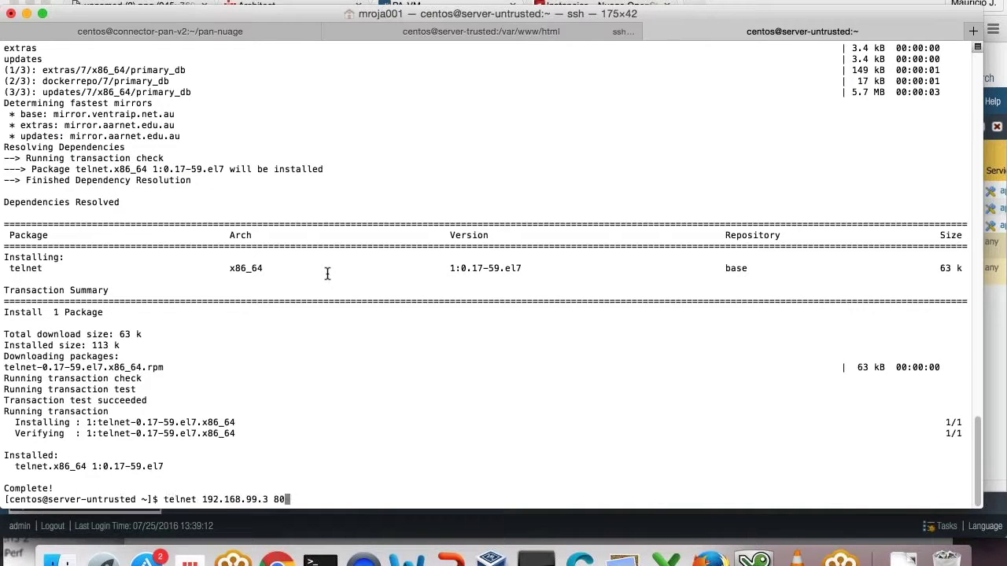
{"action": "key", "text": "Return"}
Step: Switch to PA-VM and open the traffic logs
{"action": "left_click", "coordinate": [353, 88]}
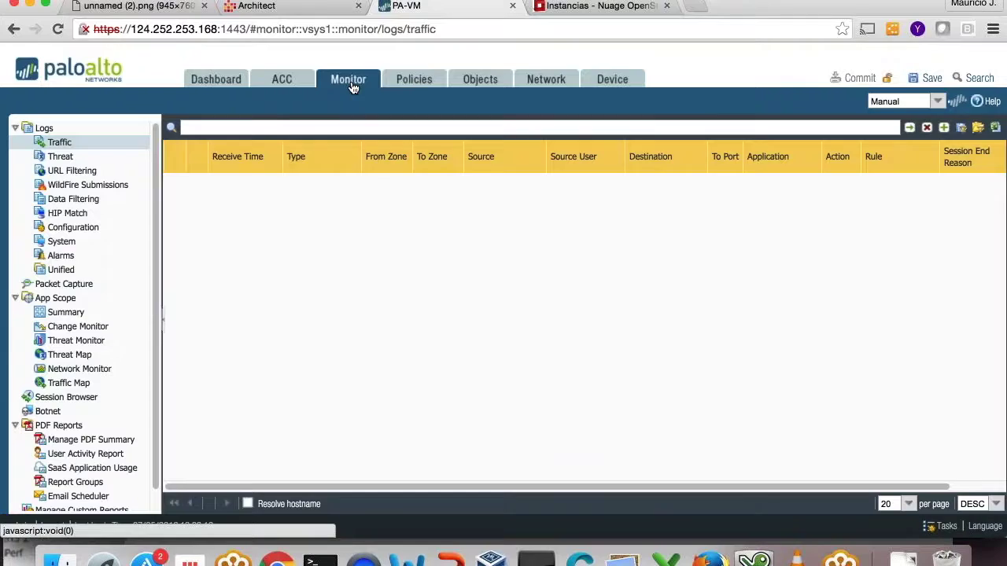